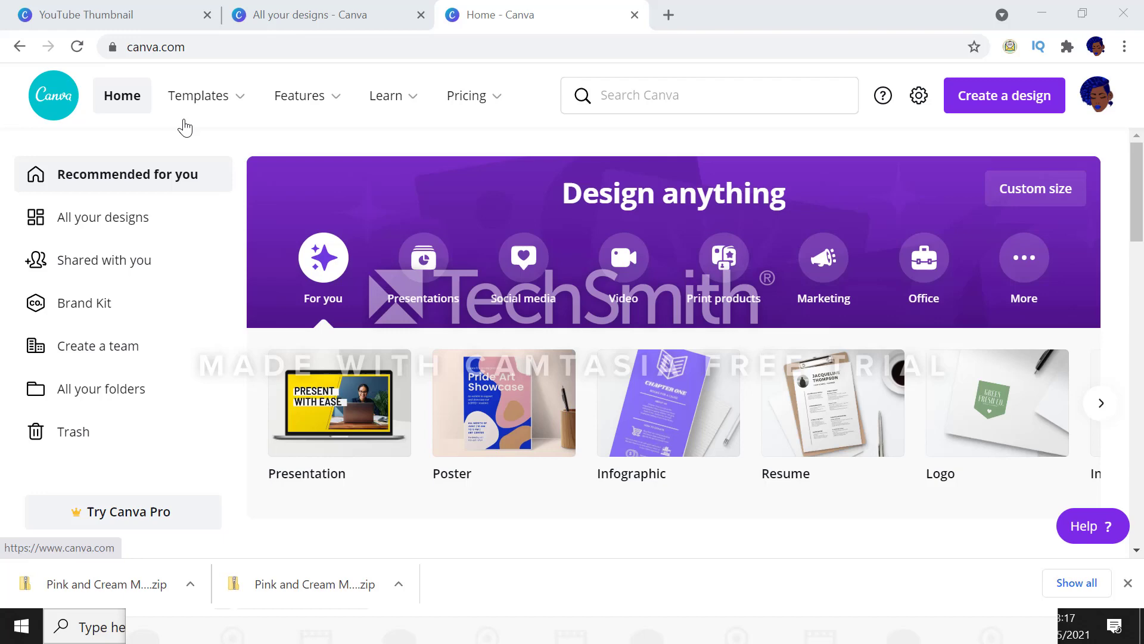
Open the Create a design list of design types.
mouse_move(223, 117)
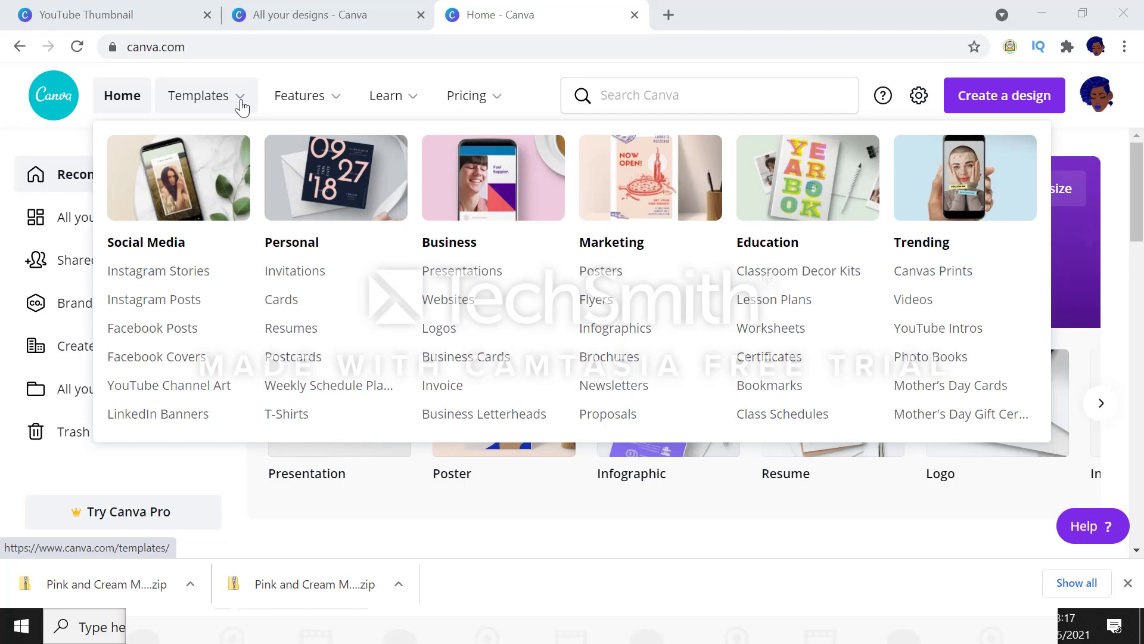
mouse_move(320, 97)
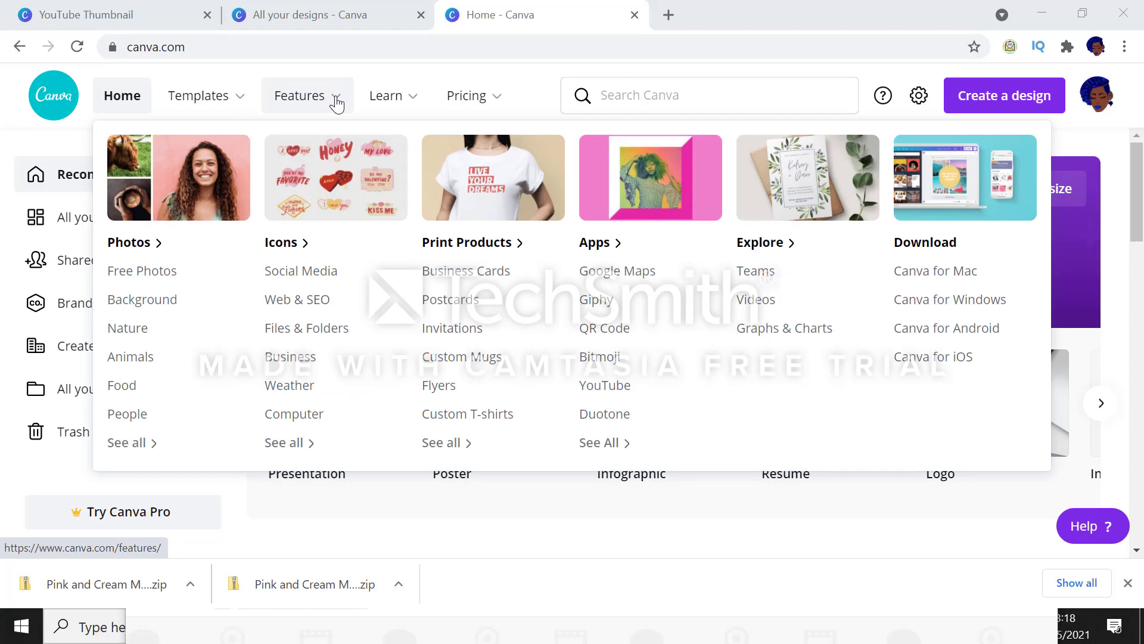
mouse_move(408, 102)
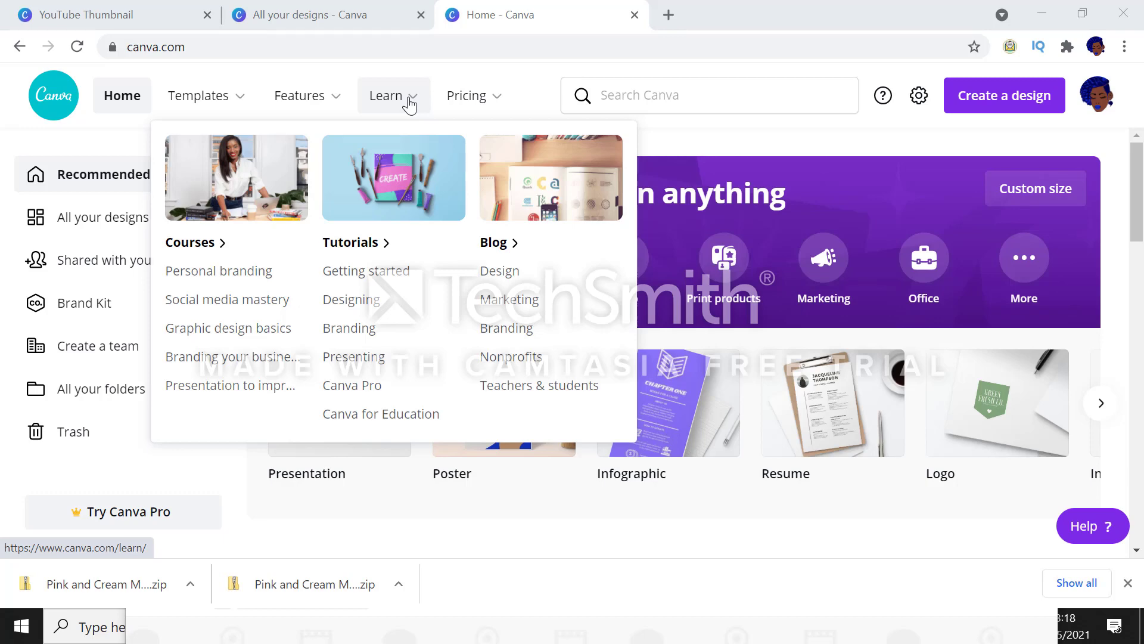
mouse_move(485, 110)
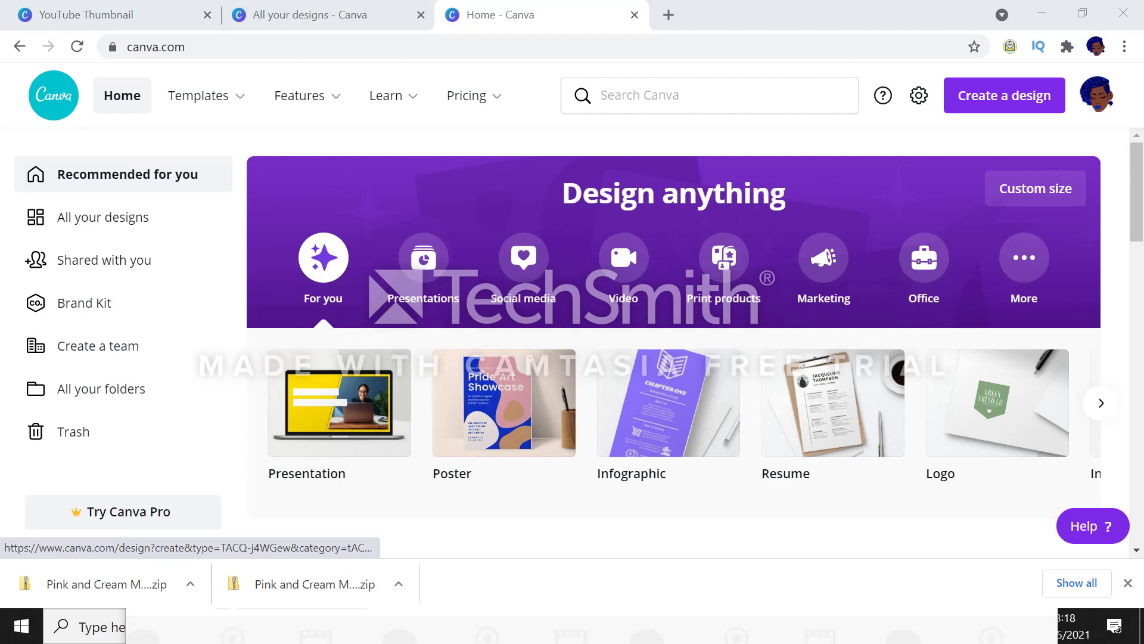
click(1030, 102)
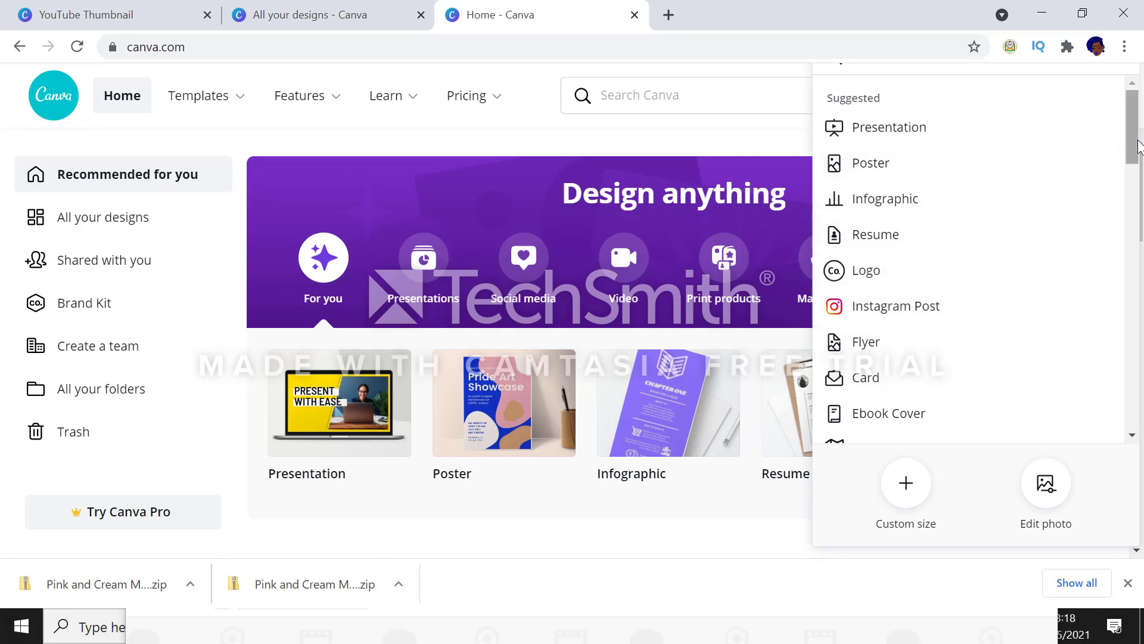
drag(1139, 146, 1132, 122)
Search Canva for 'youtube' and choose the YouTube Thumbnail design type.
click(692, 102)
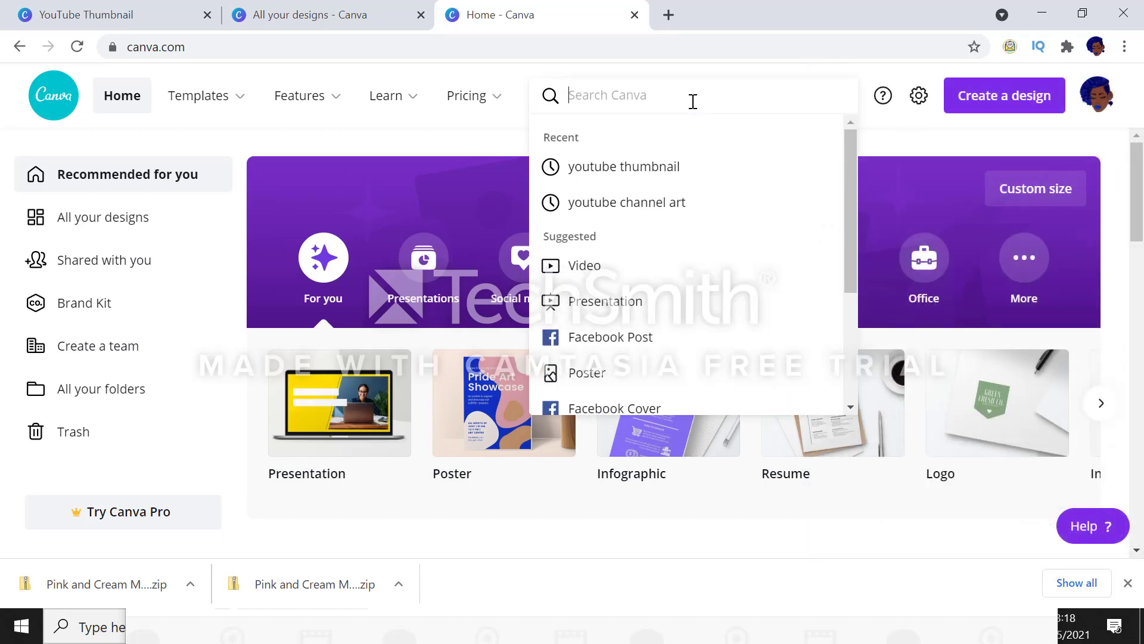
text(y)
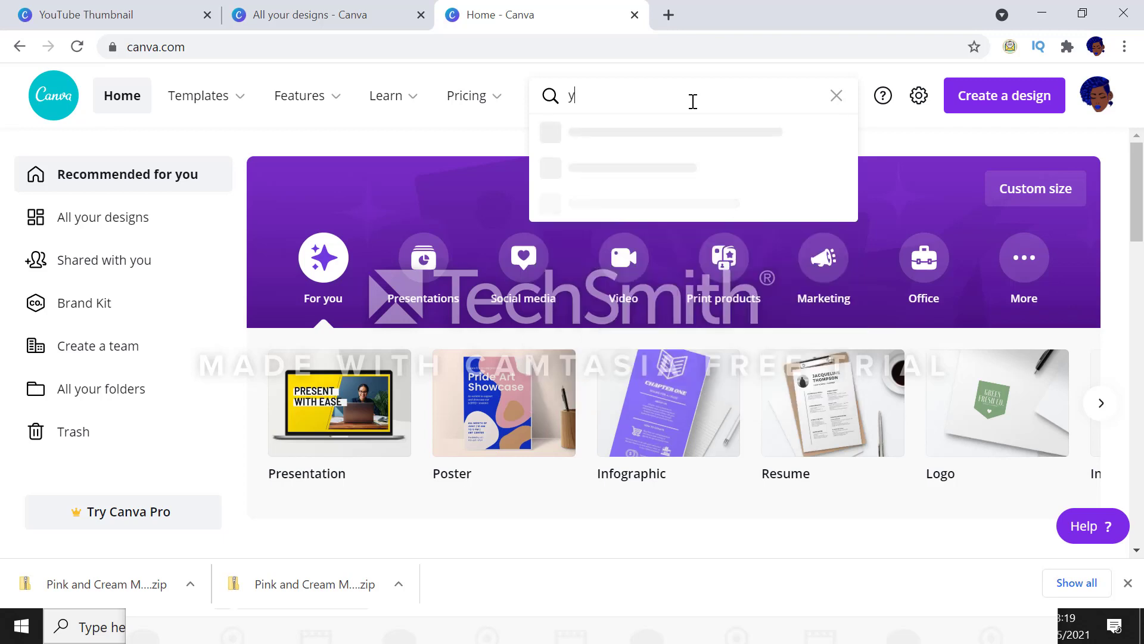
text(out)
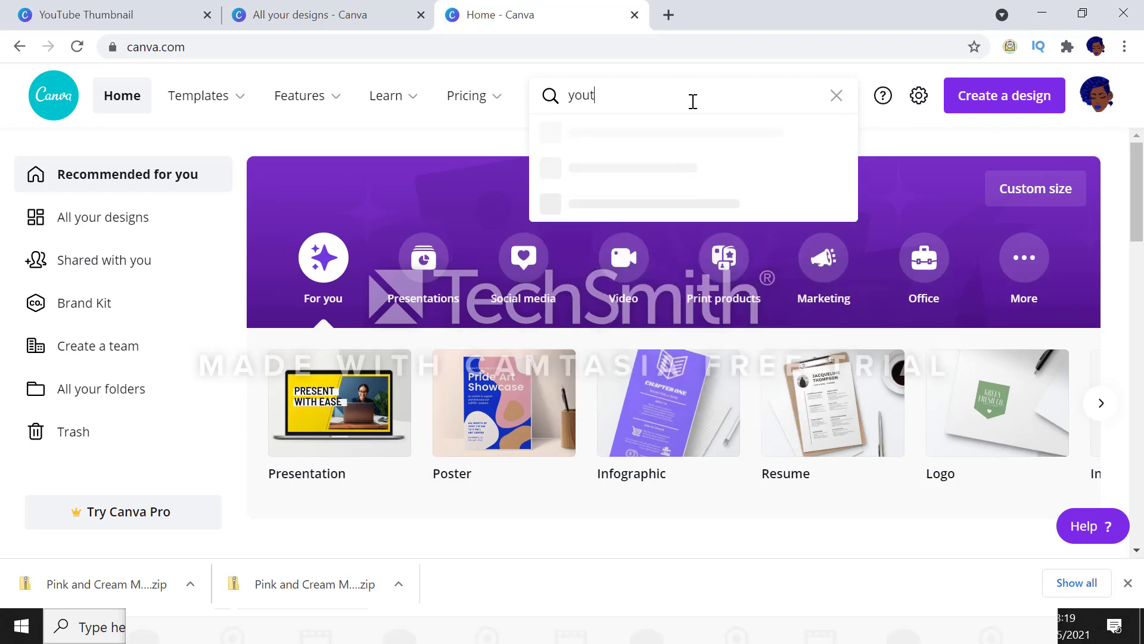
text(ube)
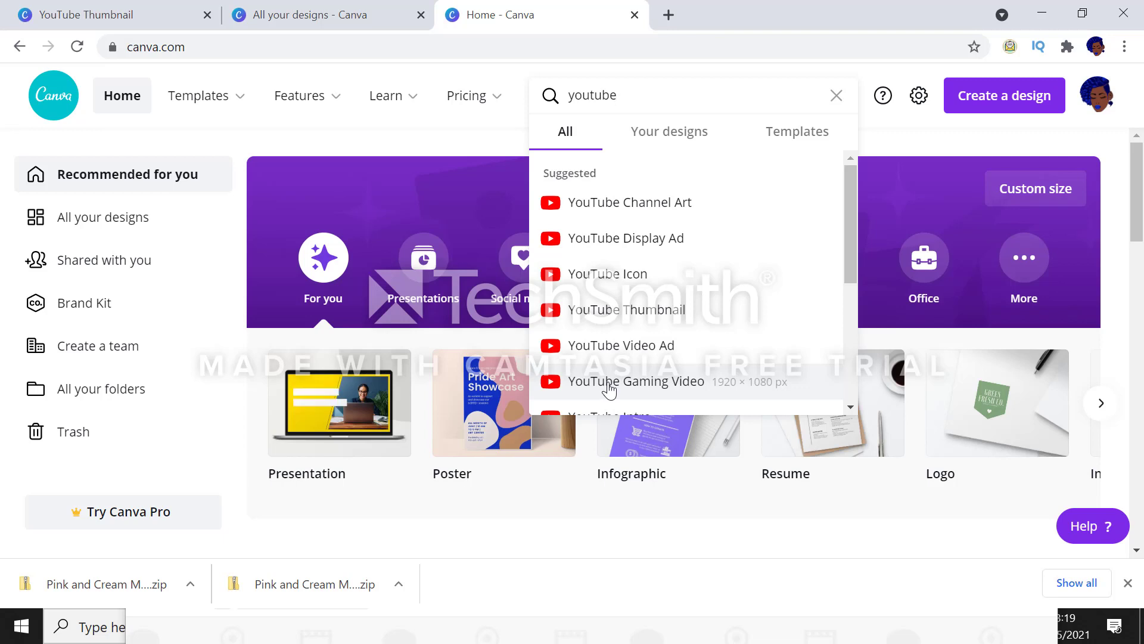
click(617, 308)
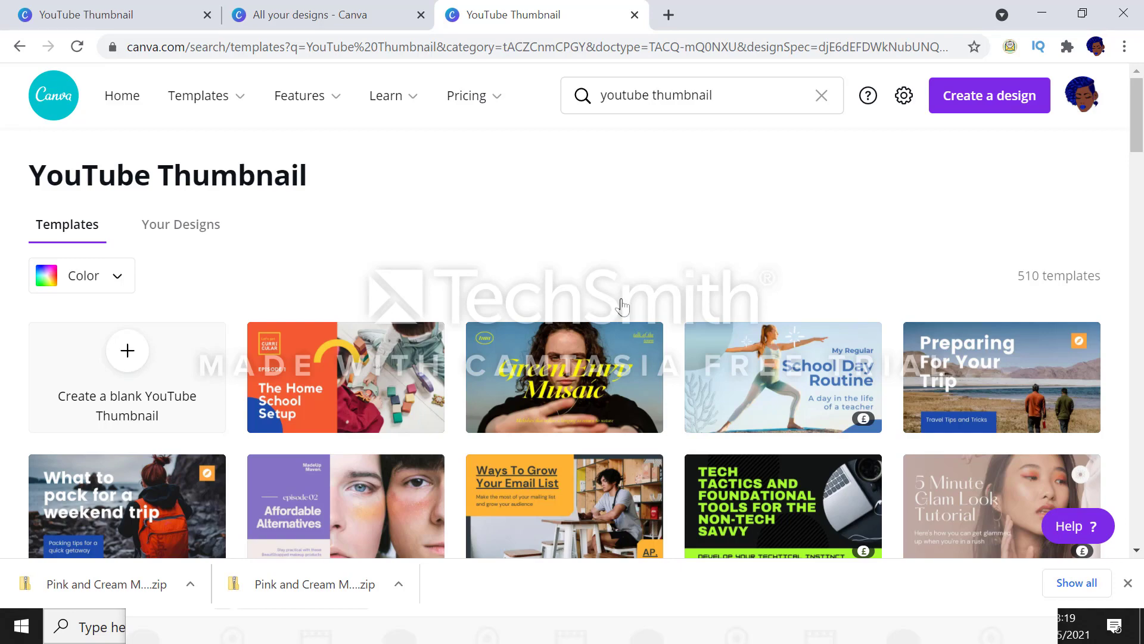
Scroll down and back up through the 510 YouTube Thumbnail template results.
drag(1139, 122, 1142, 184)
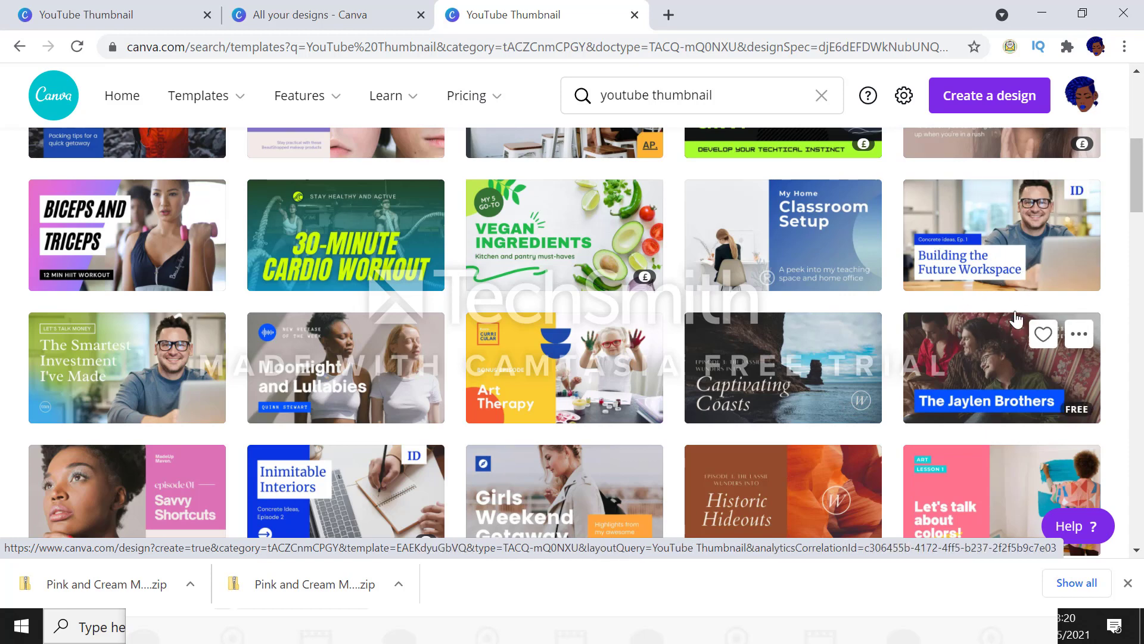
scroll(1142, 210, down, 3)
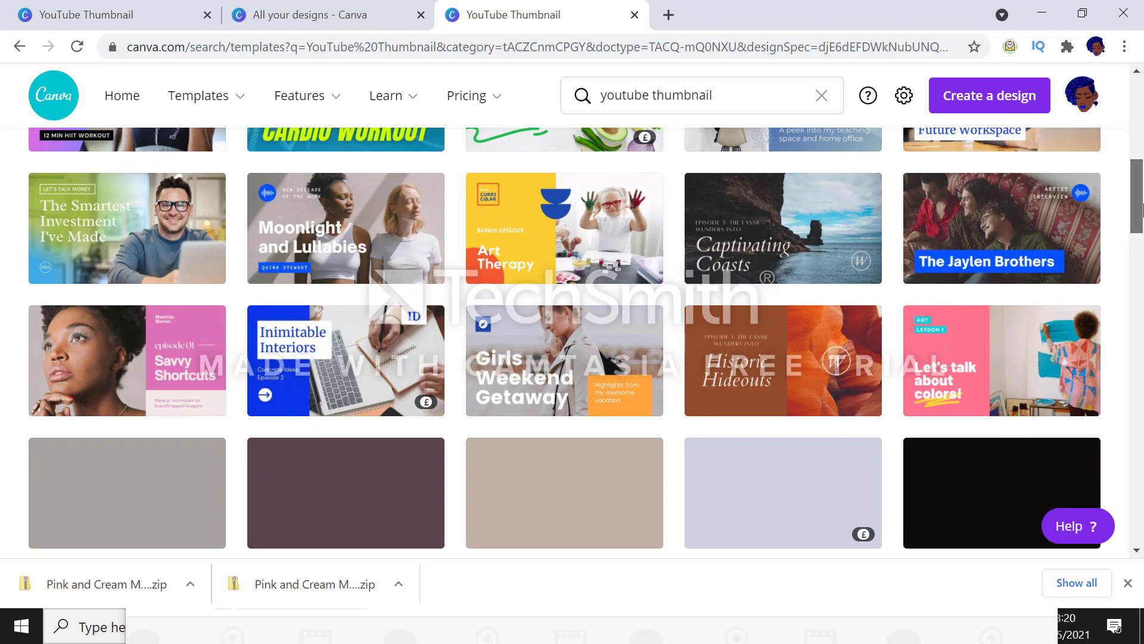
drag(1142, 210, 1142, 279)
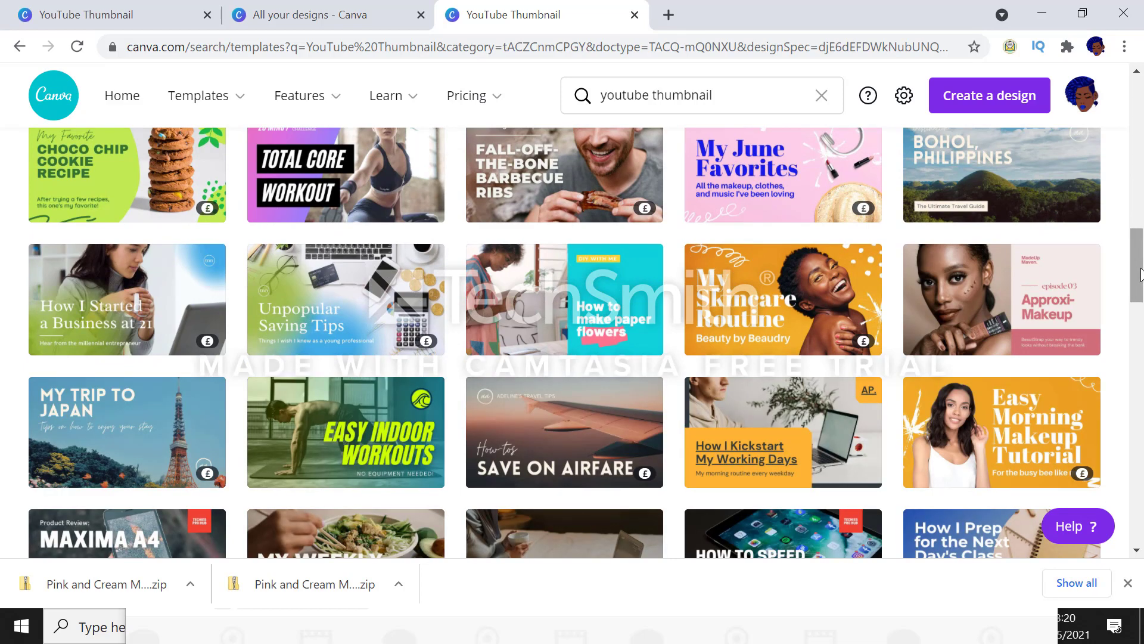
drag(1141, 275, 1139, 219)
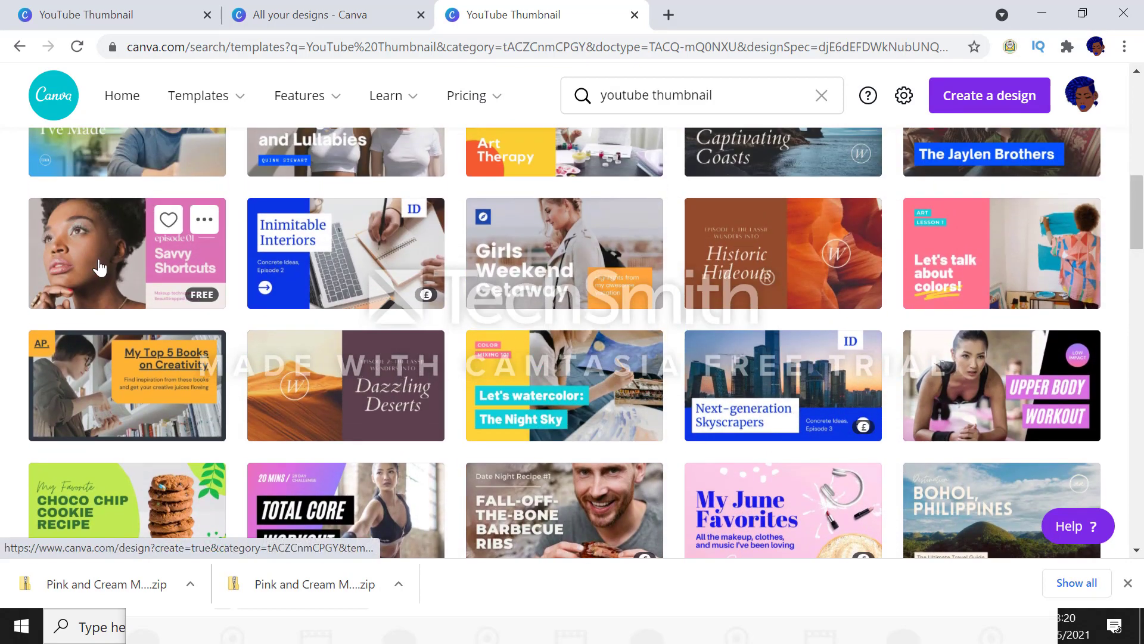
Open the Savvy Shortcuts template in the editor and scroll the Templates panel.
click(99, 269)
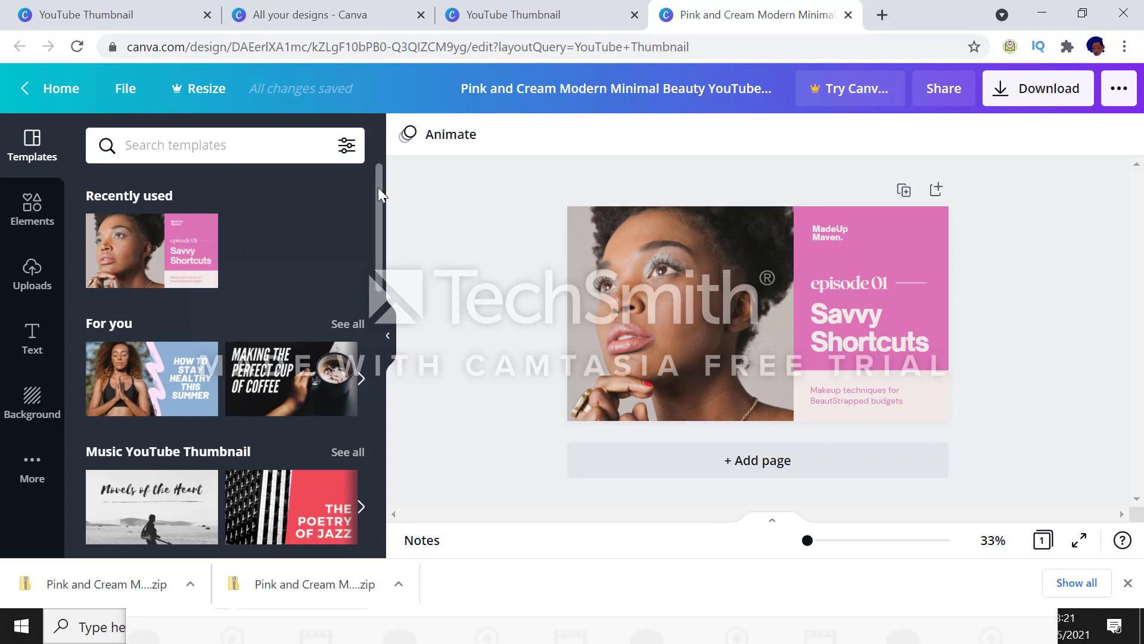
drag(377, 211, 378, 173)
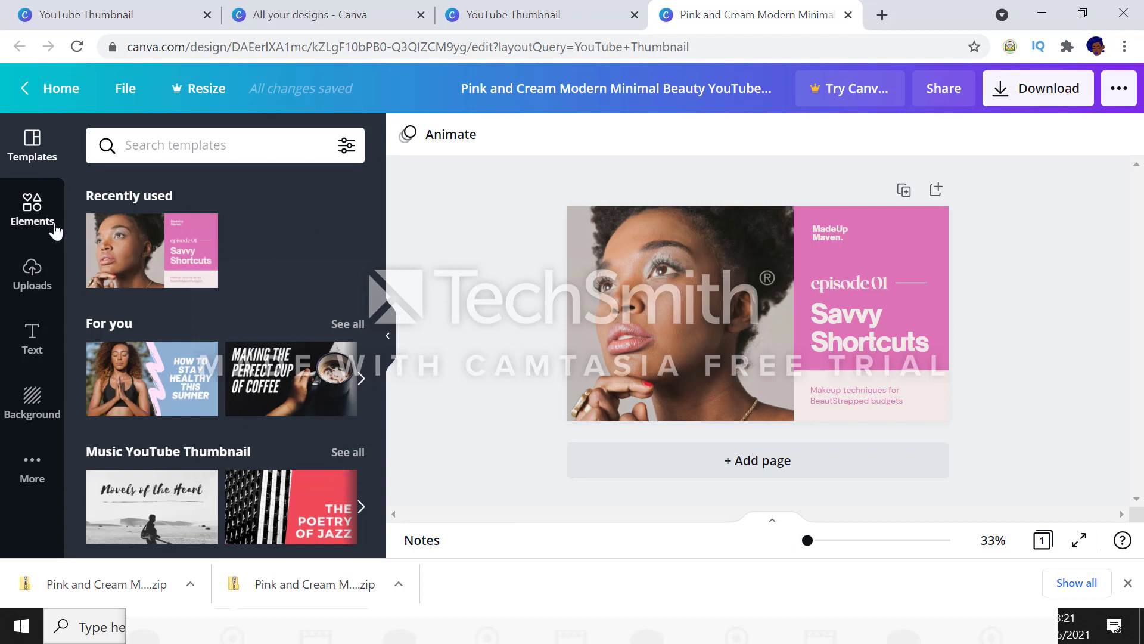
Open Elements and expand the full Graphics library with shapes, frames and lines.
click(39, 216)
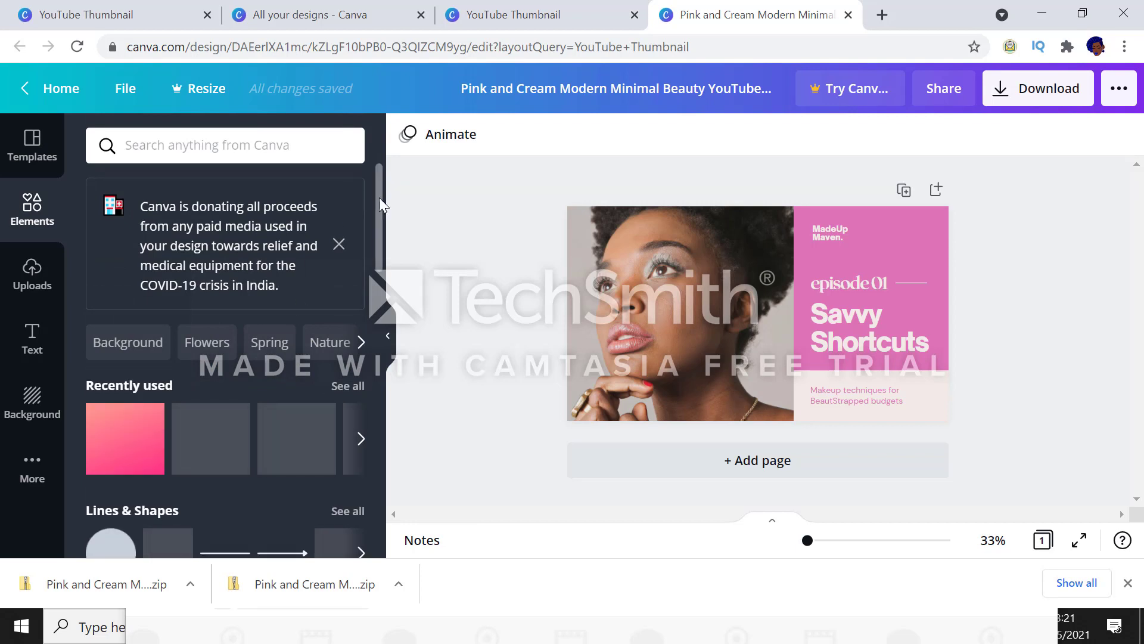
drag(379, 198, 401, 508)
drag(392, 425, 374, 259)
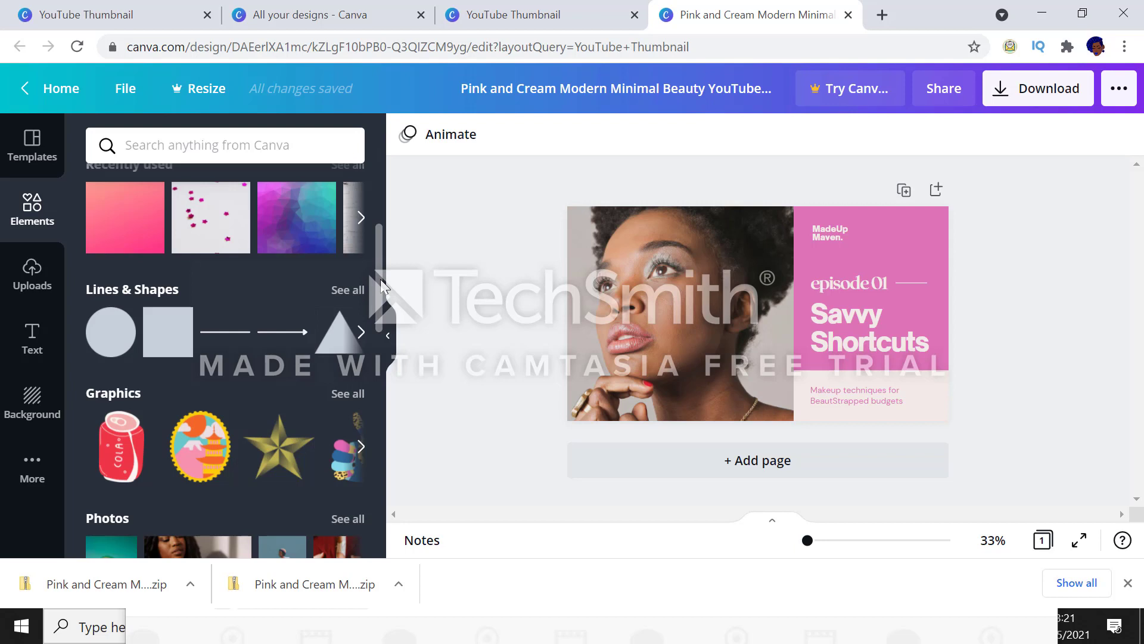
drag(381, 286, 383, 329)
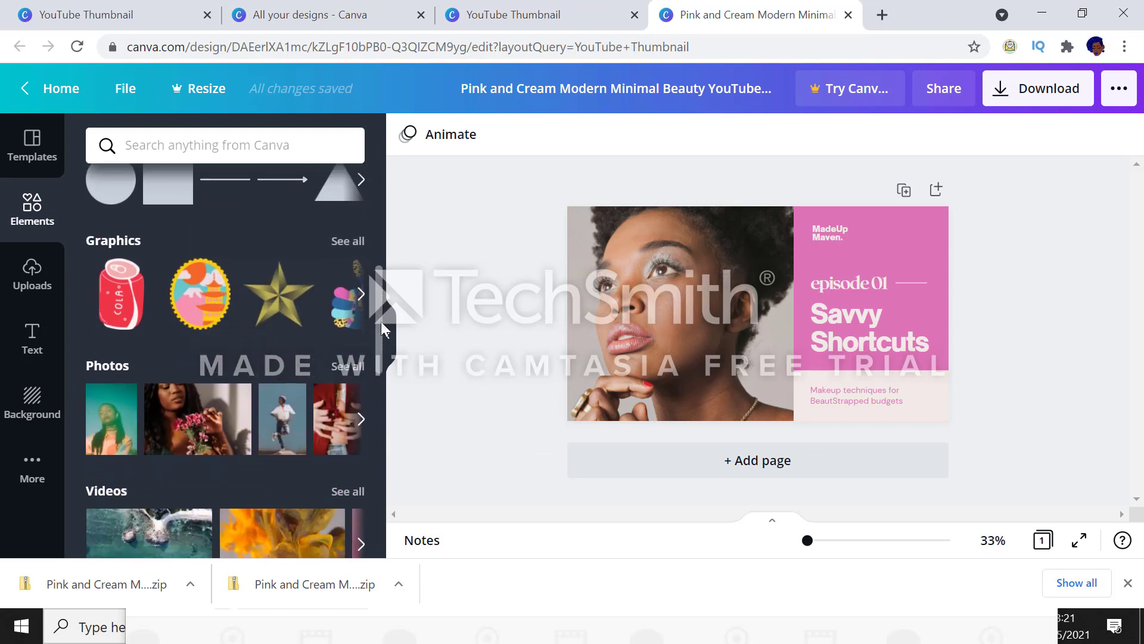
click(360, 242)
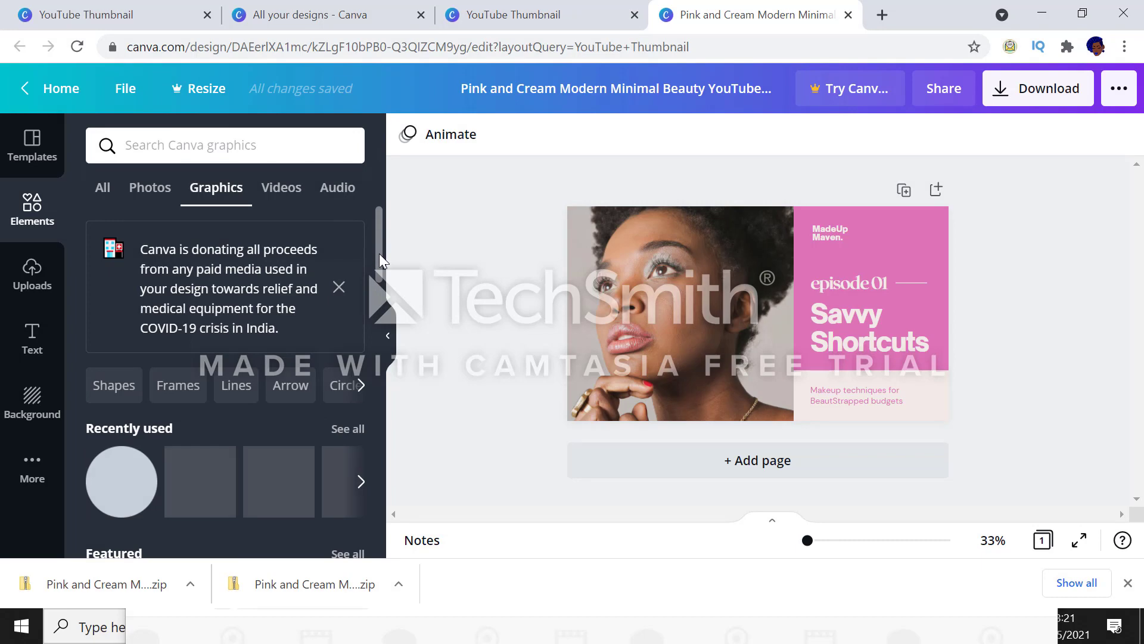
drag(379, 252, 381, 322)
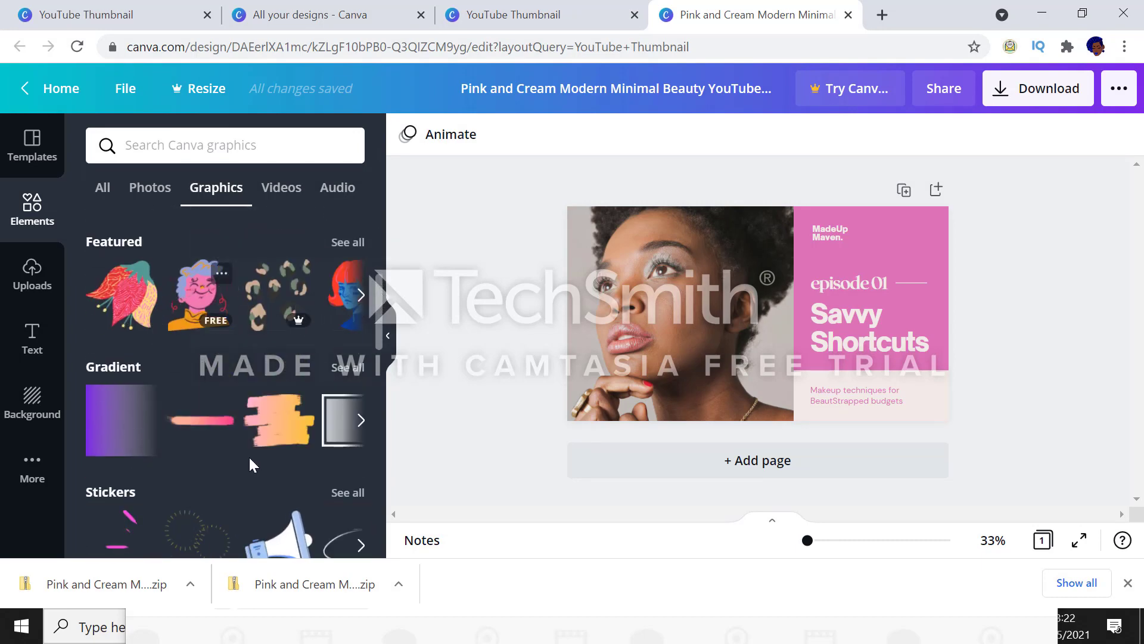
mouse_move(186, 329)
mouse_move(295, 307)
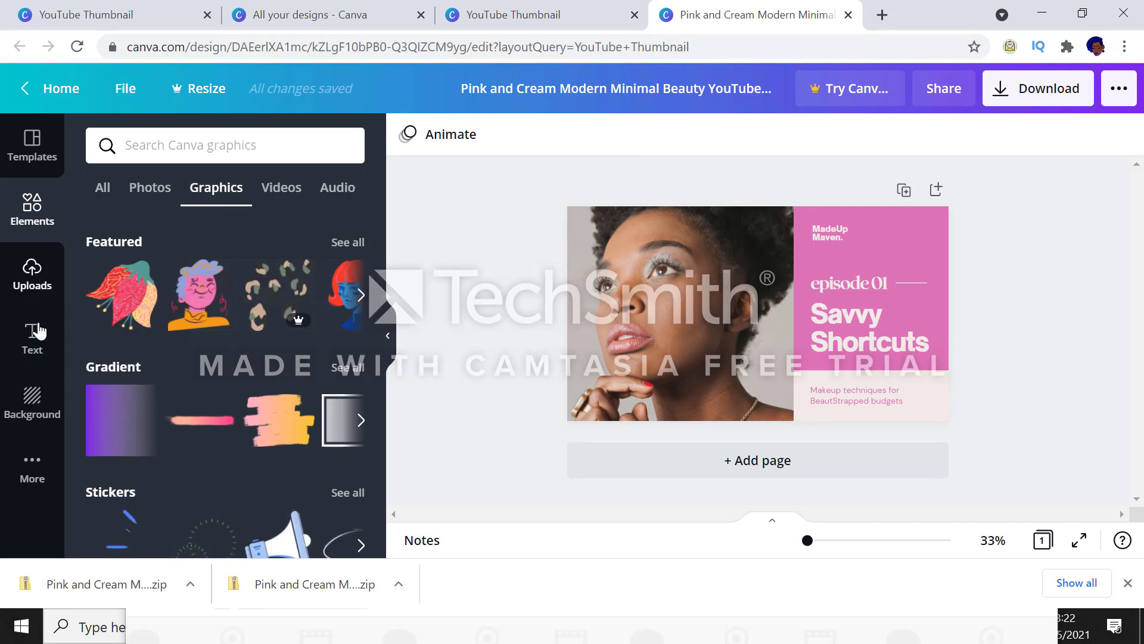
drag(377, 322, 384, 238)
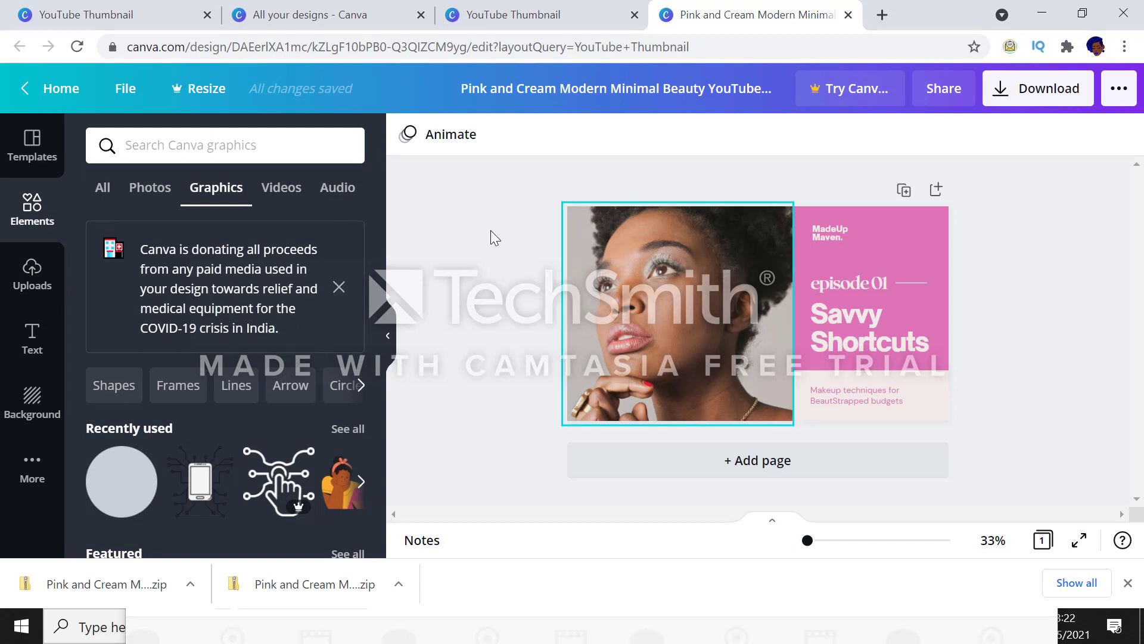
Look through the Uploads and Text panels, then open the left portrait photo for cropping.
click(32, 286)
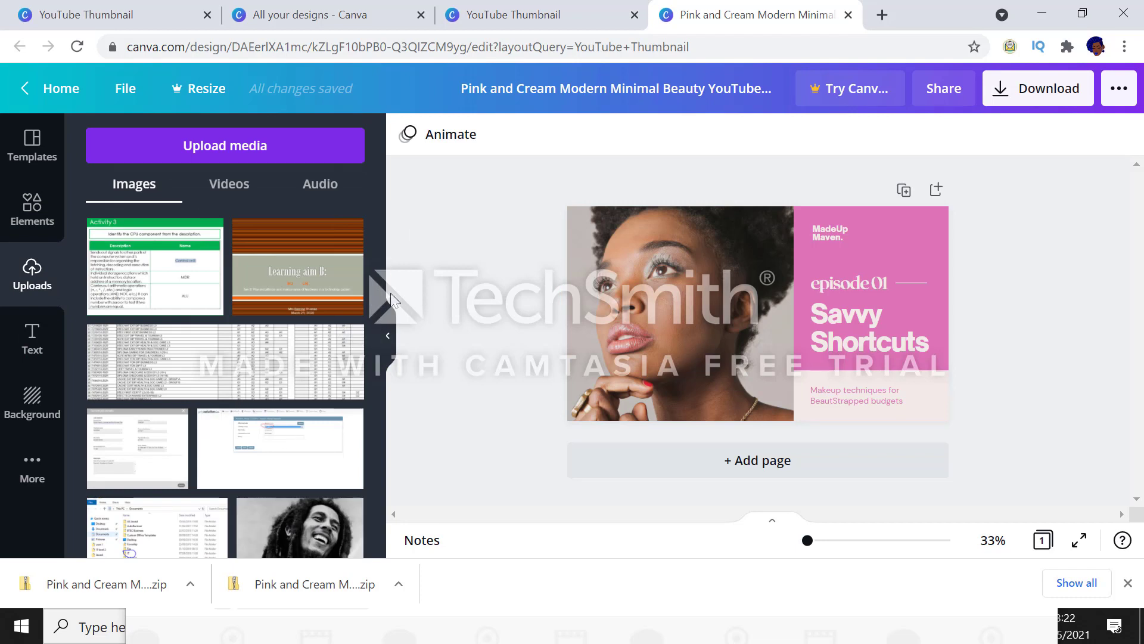
scroll(381, 335, down, 2)
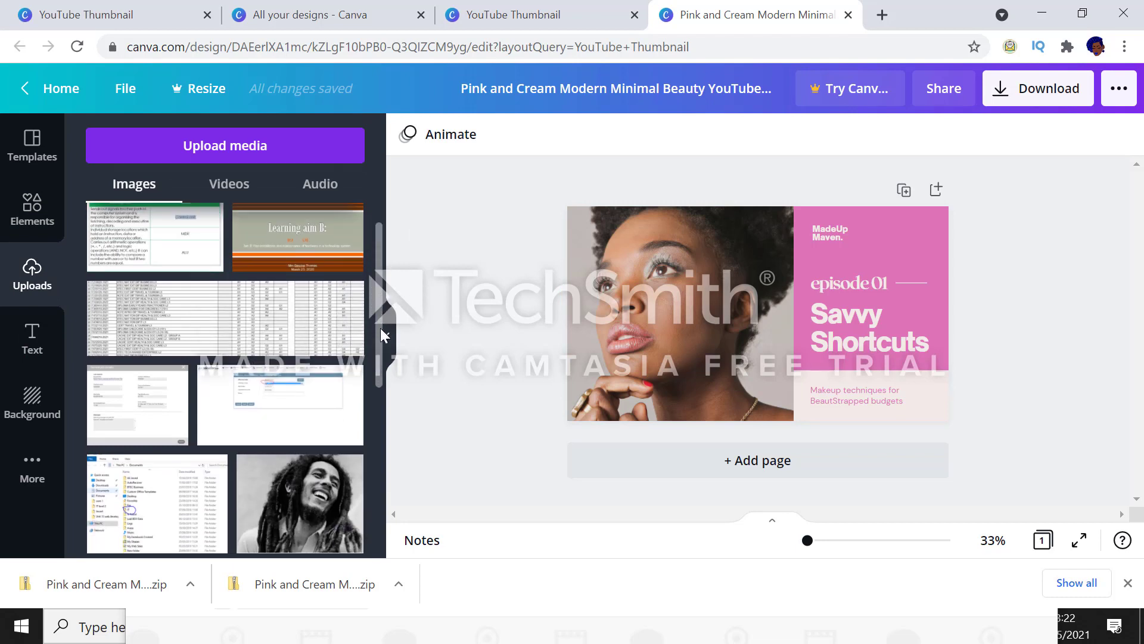
drag(380, 328, 380, 437)
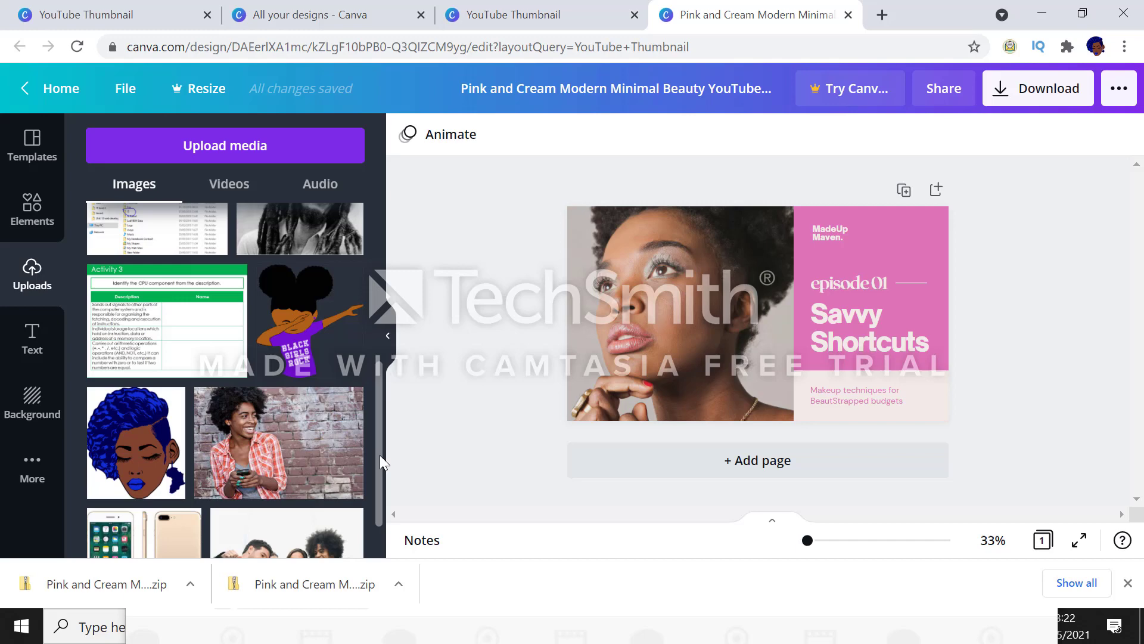
drag(380, 456, 381, 497)
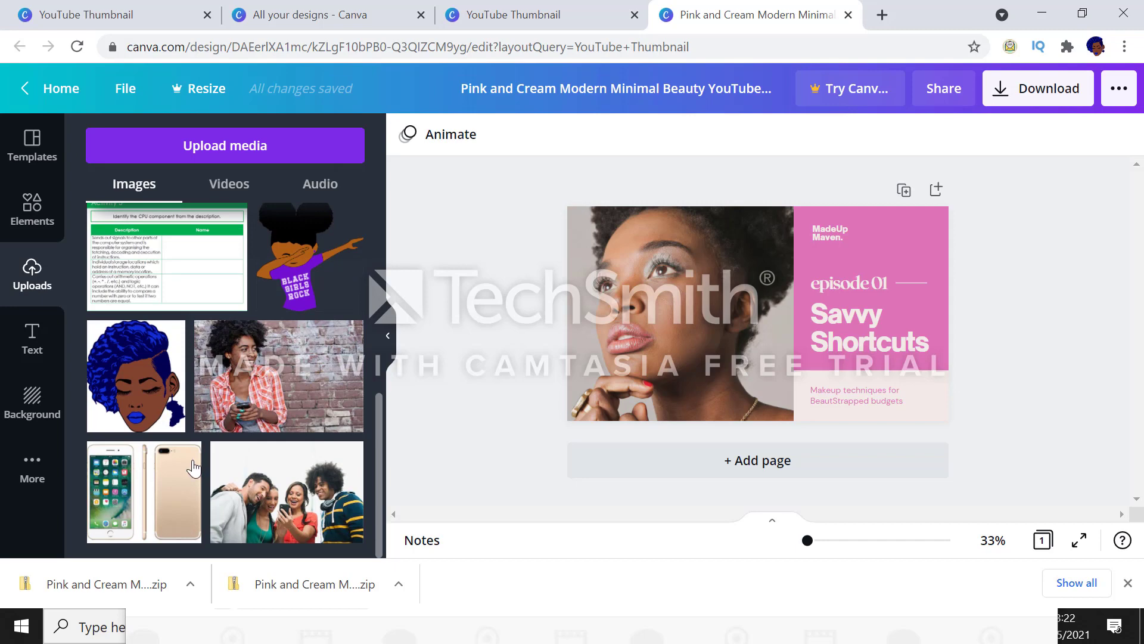
click(33, 357)
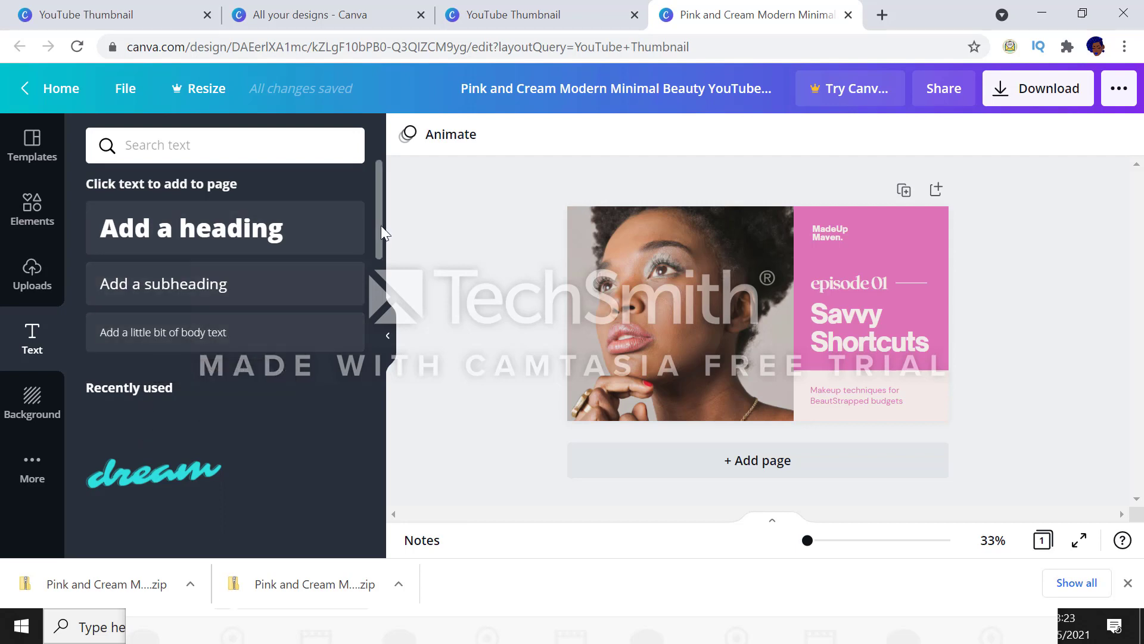
drag(380, 225, 366, 205)
click(719, 309)
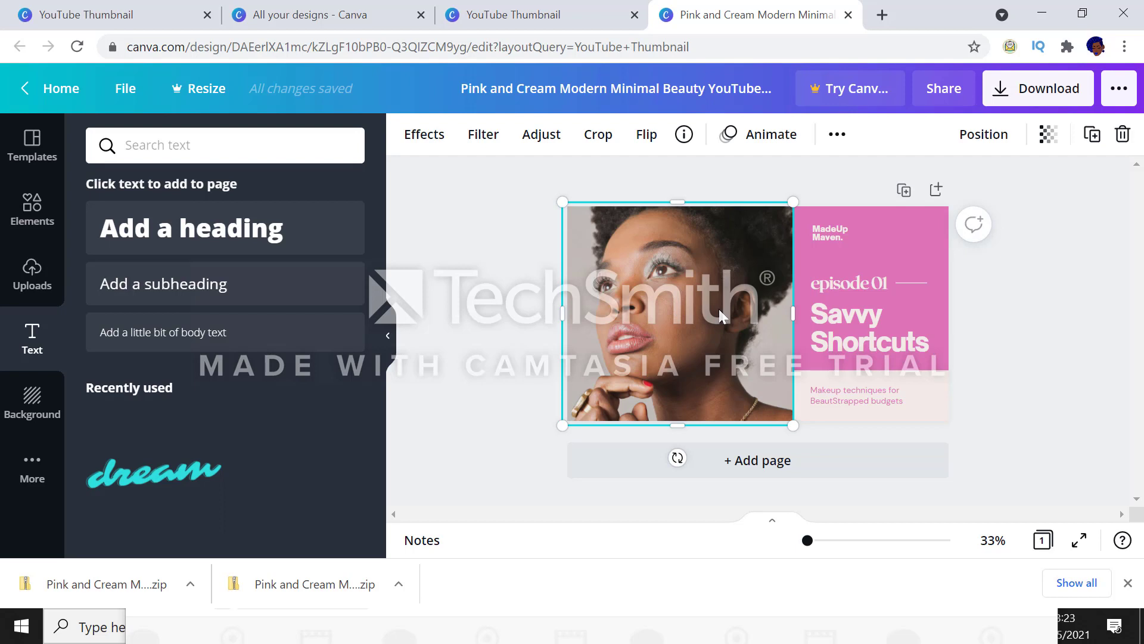
double_click(718, 309)
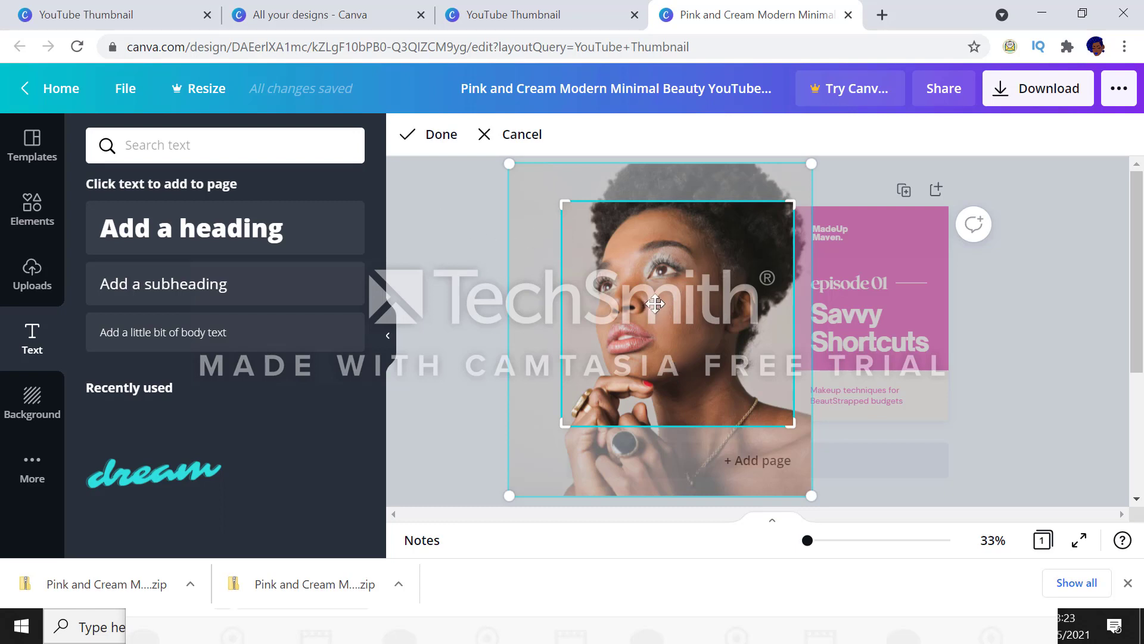
Delete the portrait photo, leaving the left side plain pink.
key(Delete)
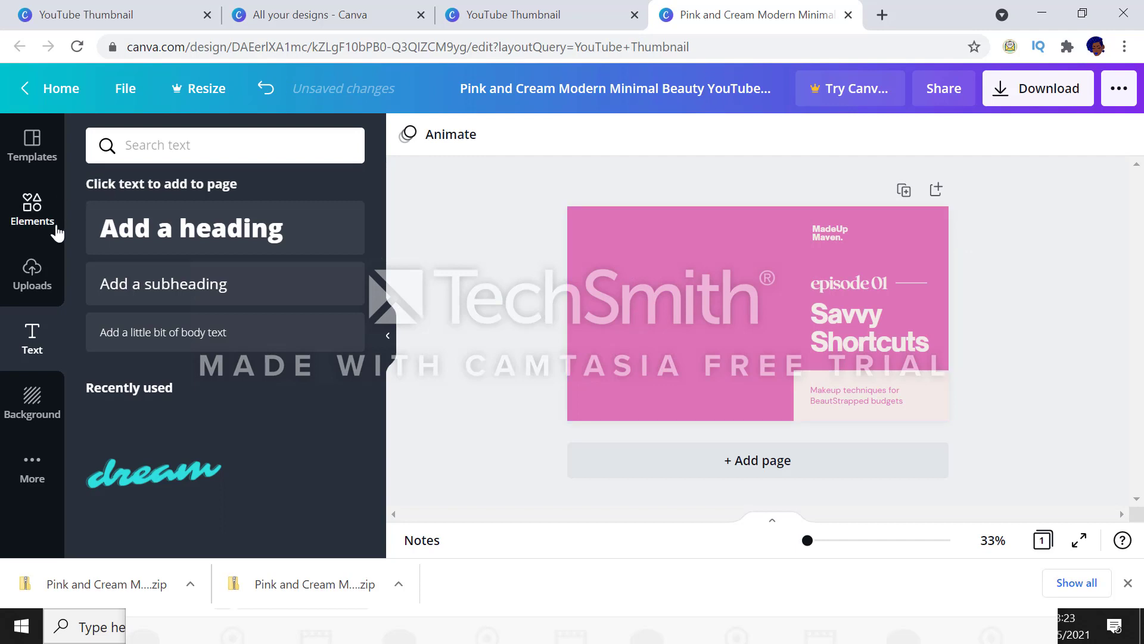
Add the brick-wall photo of the smiling woman from Uploads and stretch it over the left side.
click(33, 273)
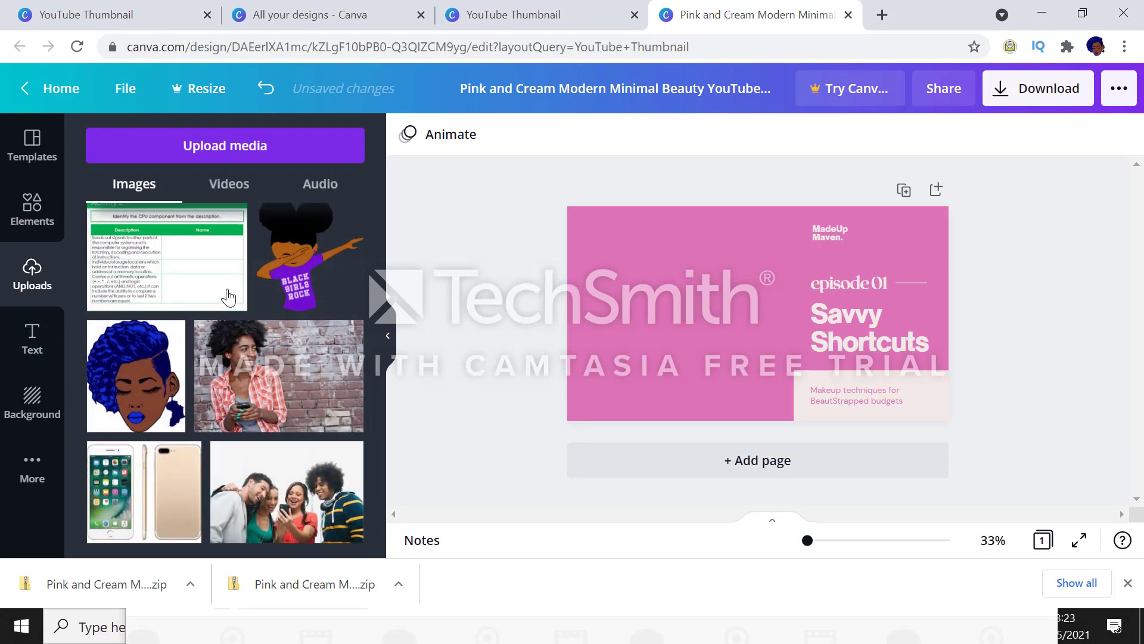
click(265, 393)
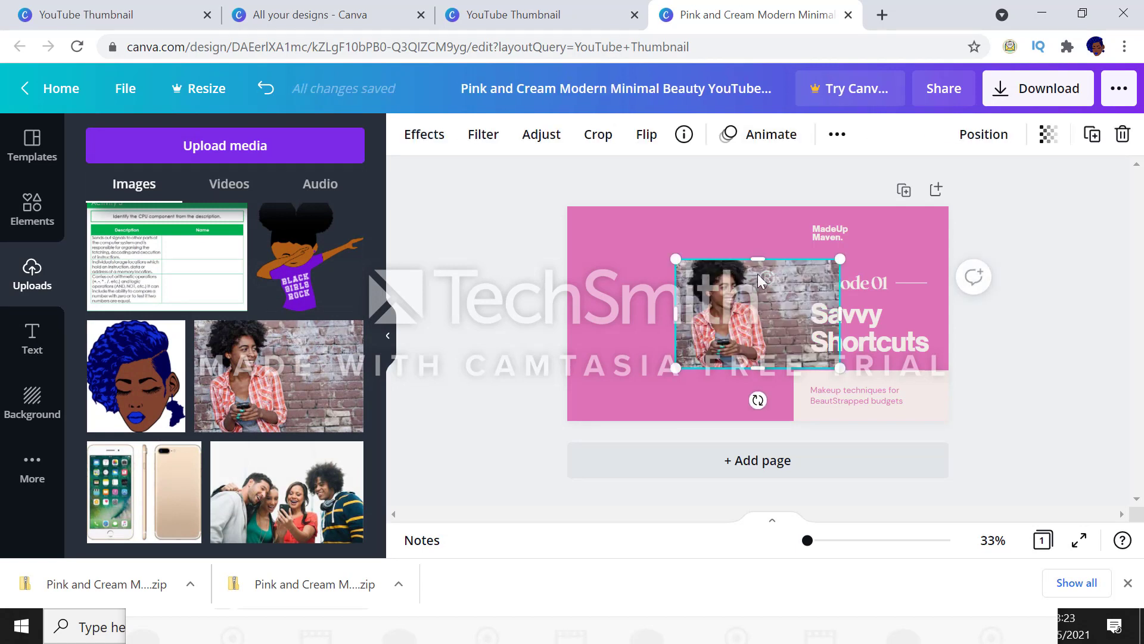
drag(757, 273, 670, 208)
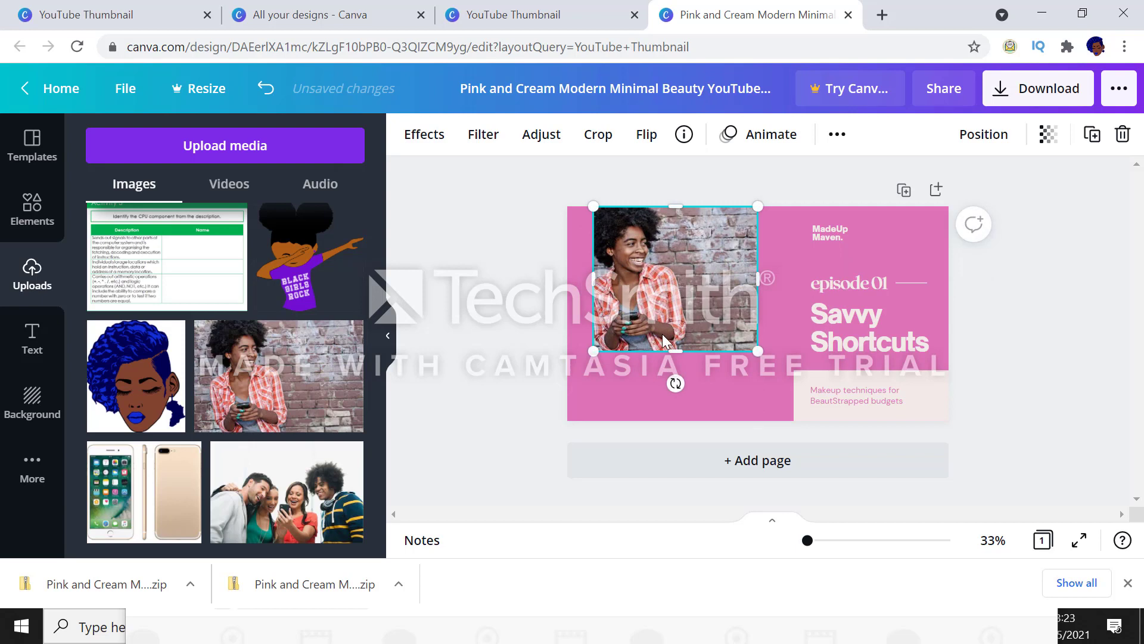
drag(674, 351, 683, 410)
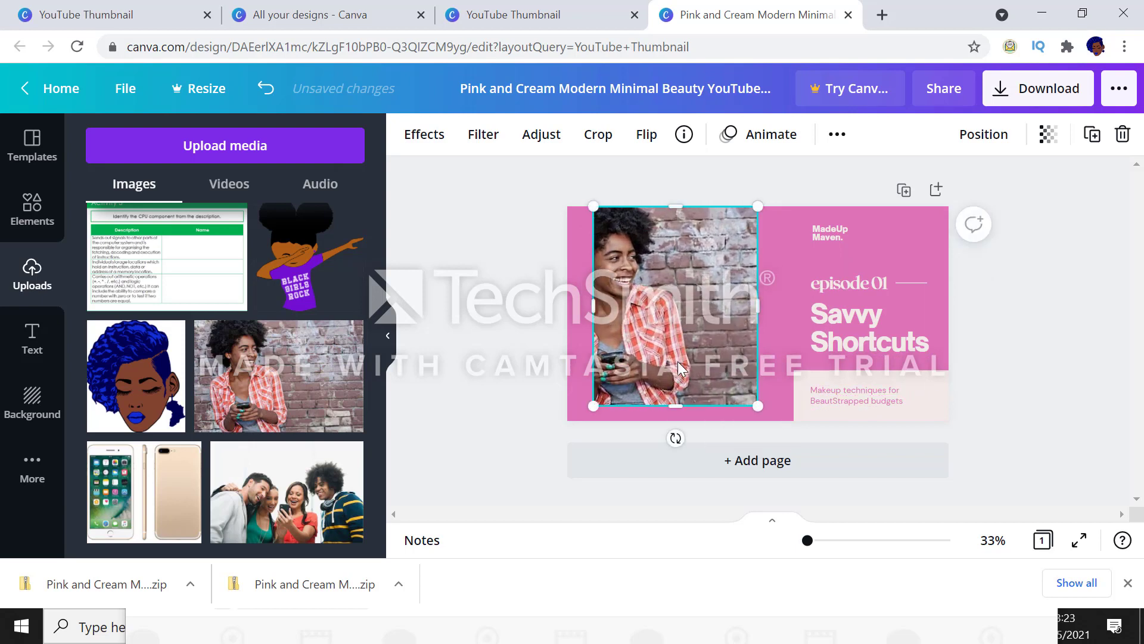
mouse_move(677, 336)
mouse_down()
mouse_move(675, 363)
mouse_move(672, 343)
mouse_up()
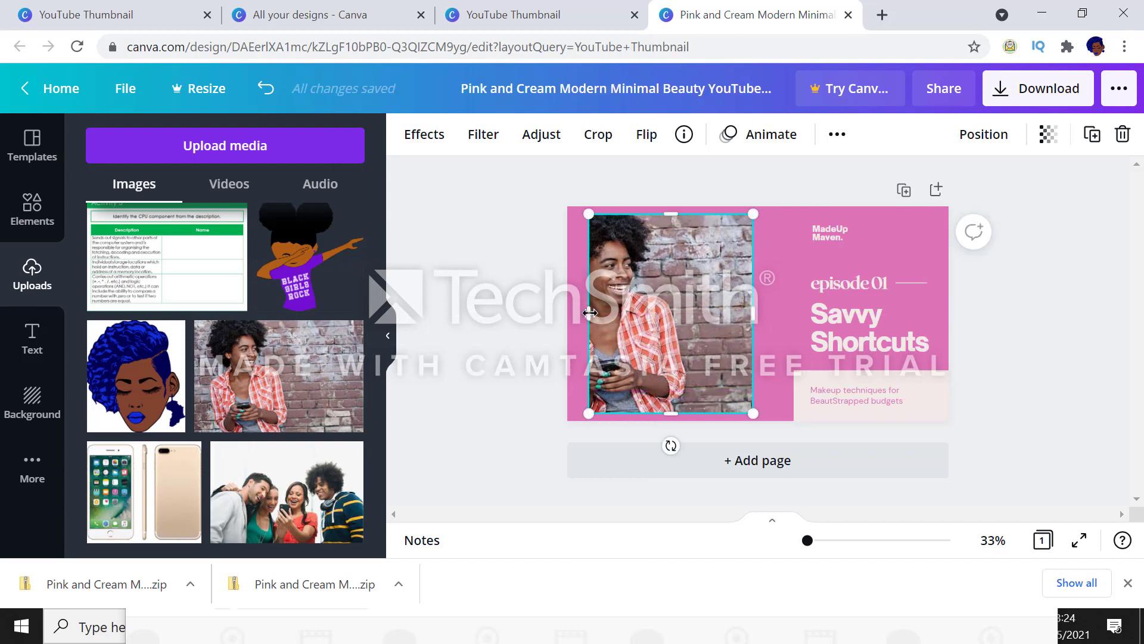
drag(576, 313, 574, 313)
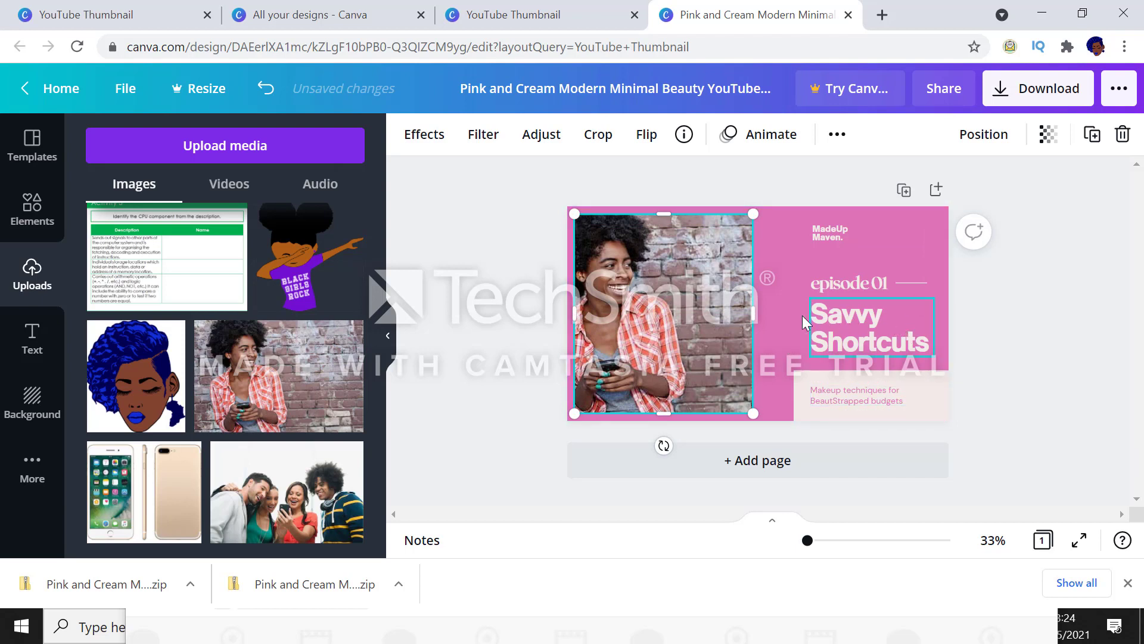
Delete the MadeUp Maven and episode 01 texts, then move Savvy Shortcuts to the top and widen it.
click(838, 231)
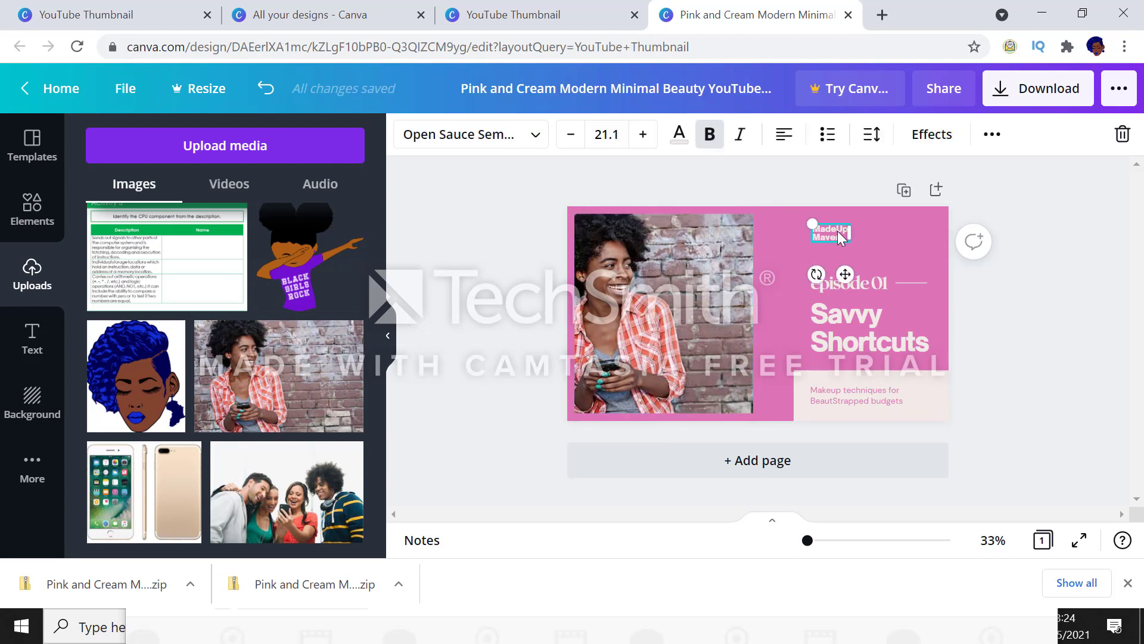
key(Delete)
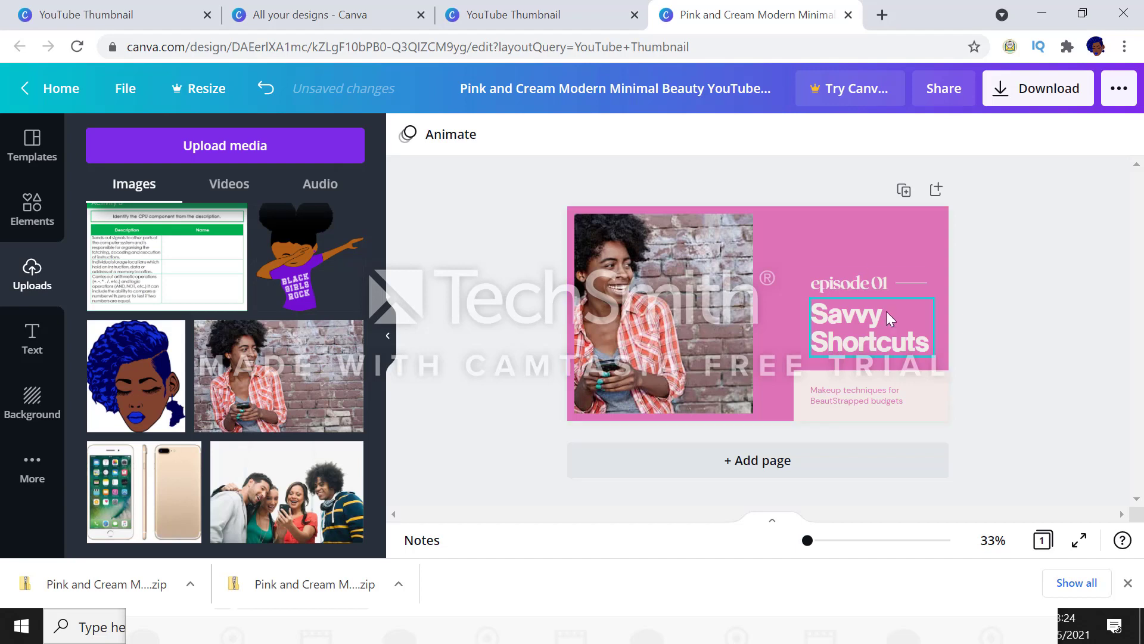
click(885, 282)
key(Delete)
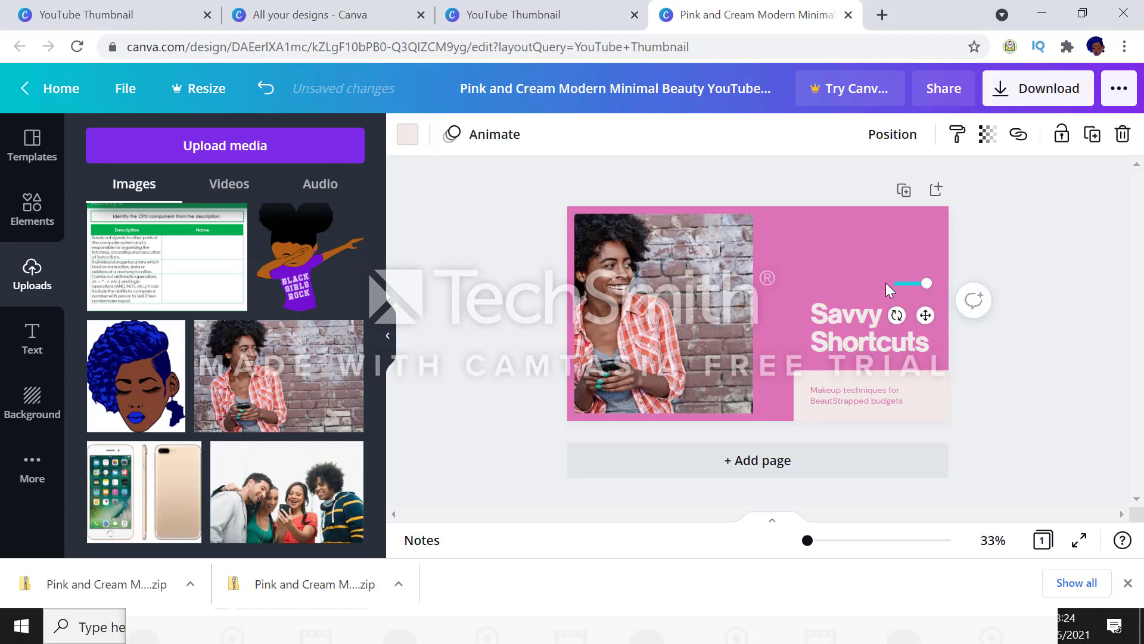
drag(869, 331, 795, 239)
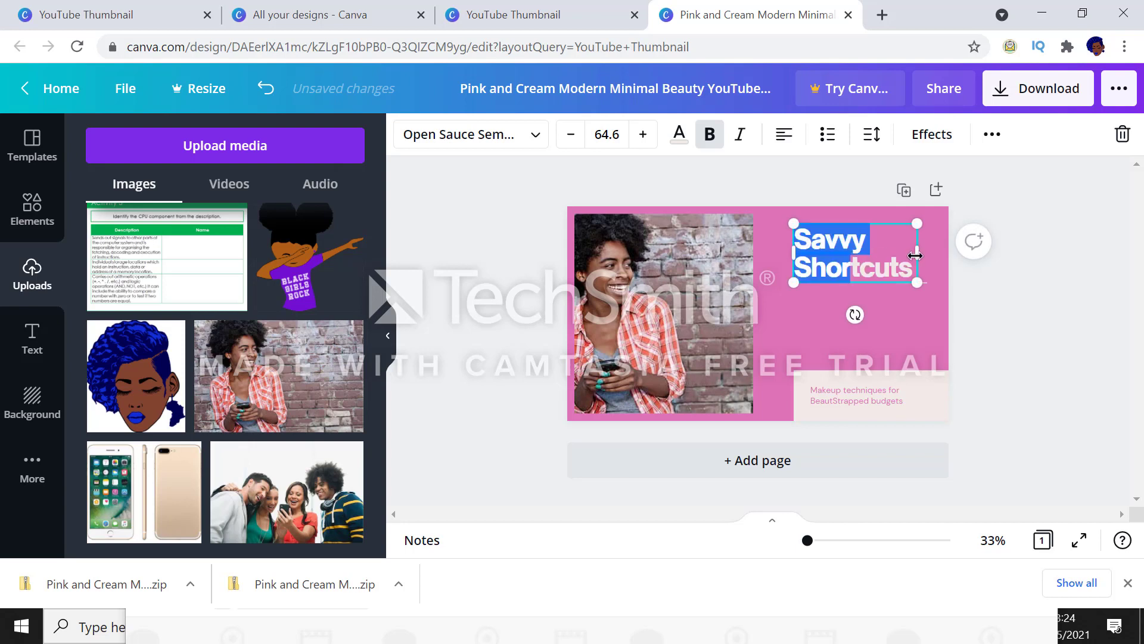
drag(915, 255, 936, 249)
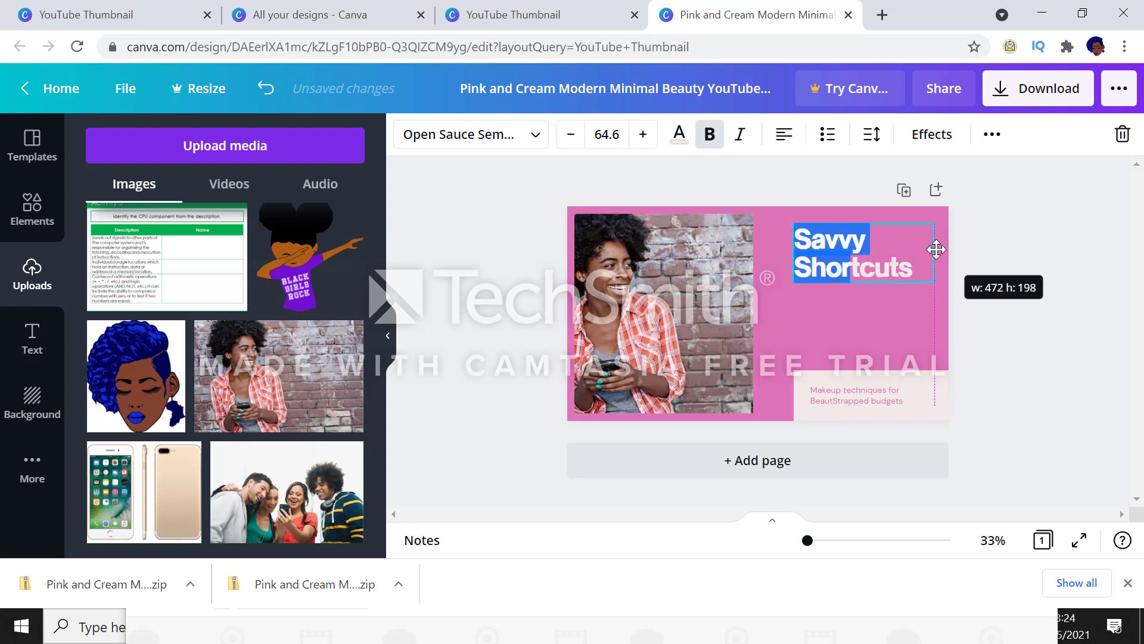
Replace Savvy Shortcuts with 'Tech friendly', fixing the misspelling via the spelling suggestion.
double_click(912, 267)
click(911, 267)
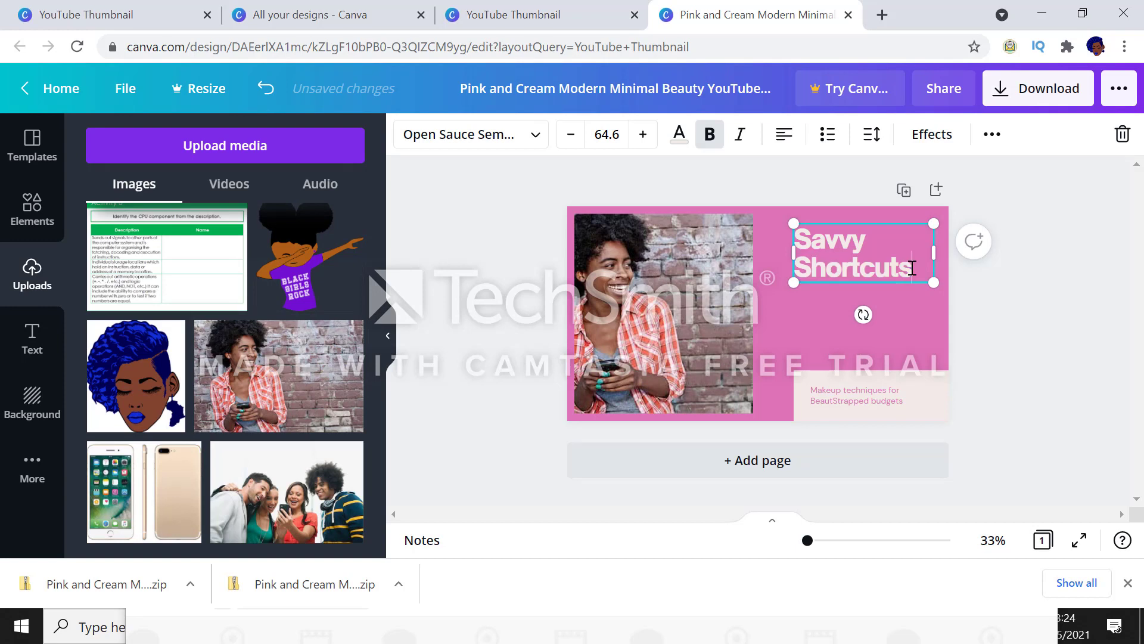
key(BackSpace)
key(BackSpace)
key(BackSpace)
key(BackSpace)
key(BackSpace)
key(BackSpace)
key(BackSpace)
key(BackSpace)
key(BackSpace)
key(BackSpace)
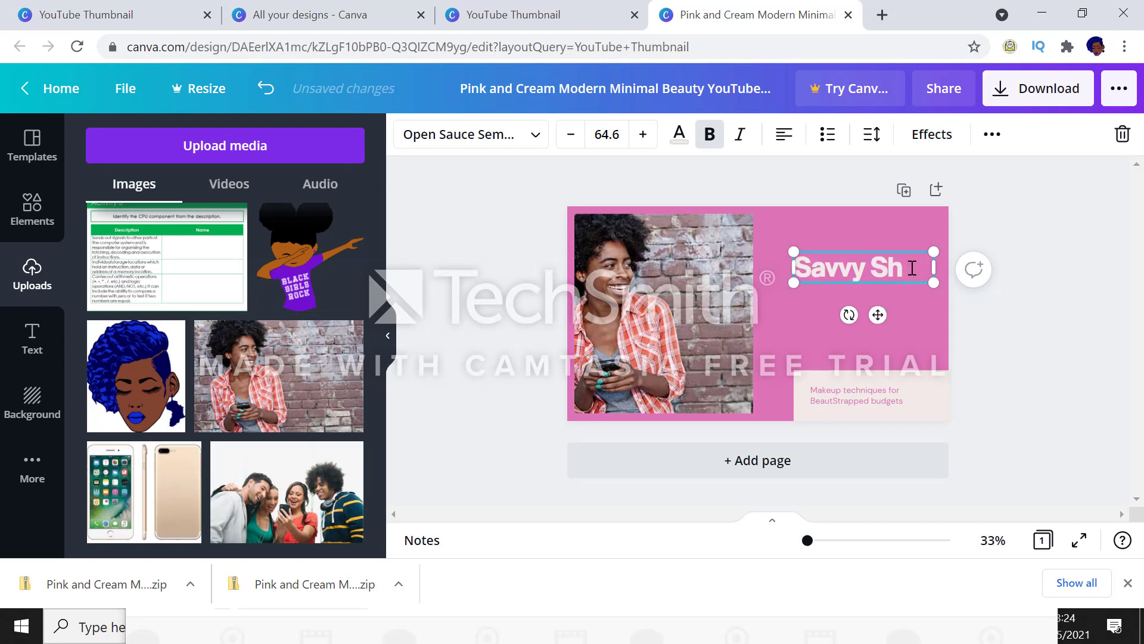
key(BackSpace)
key(BackSpace)
key(BackSpace)
key(BackSpace)
key(BackSpace)
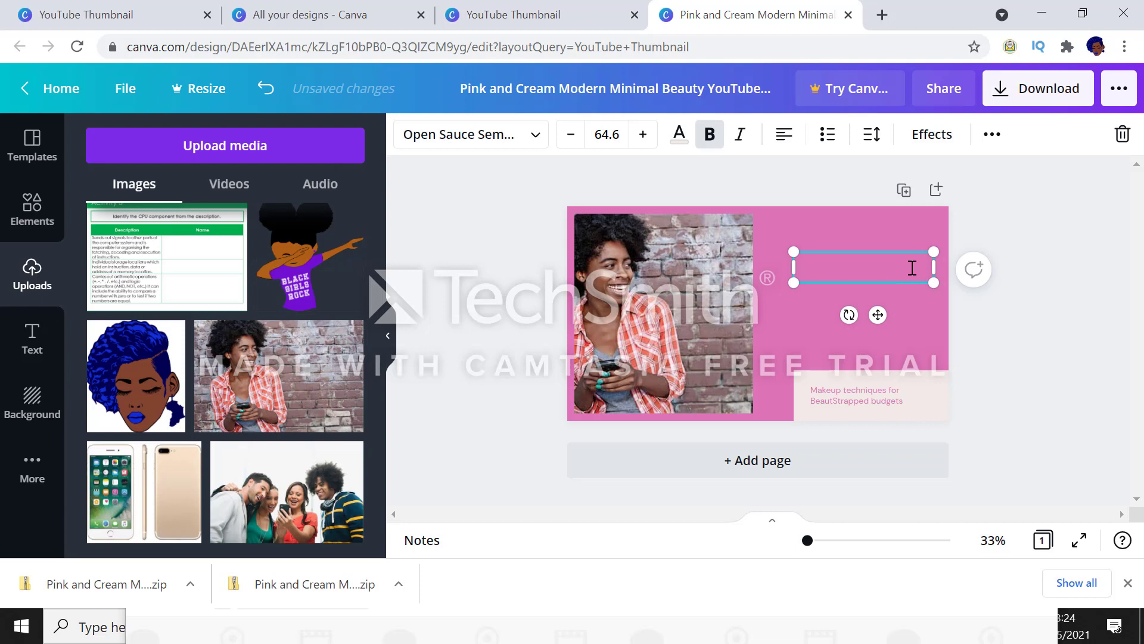
text(Tech)
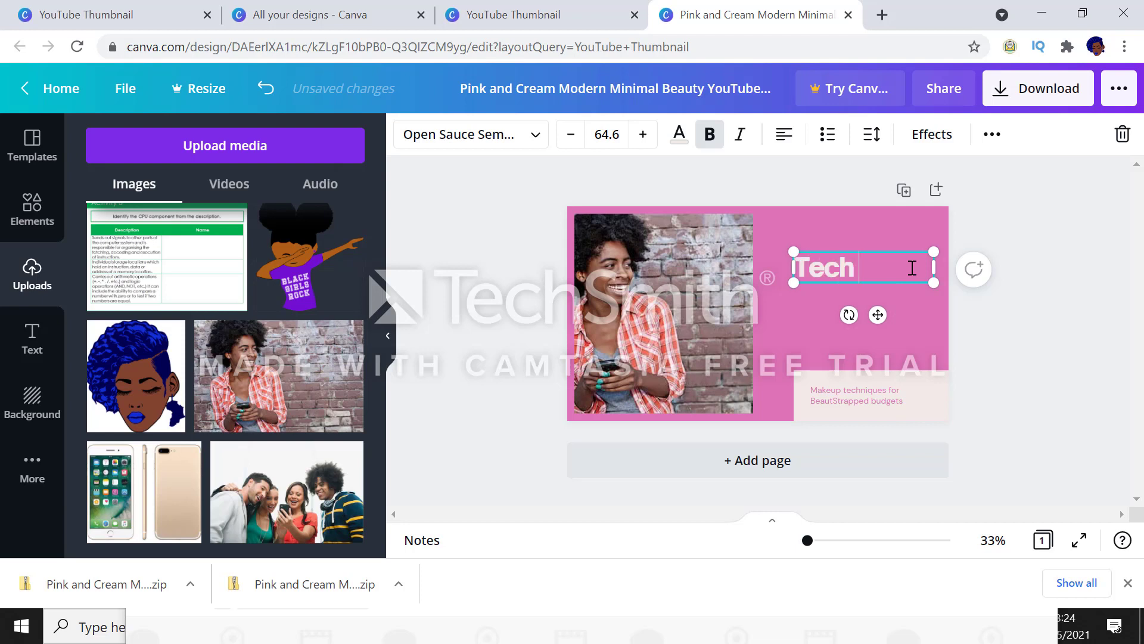
text( frindy)
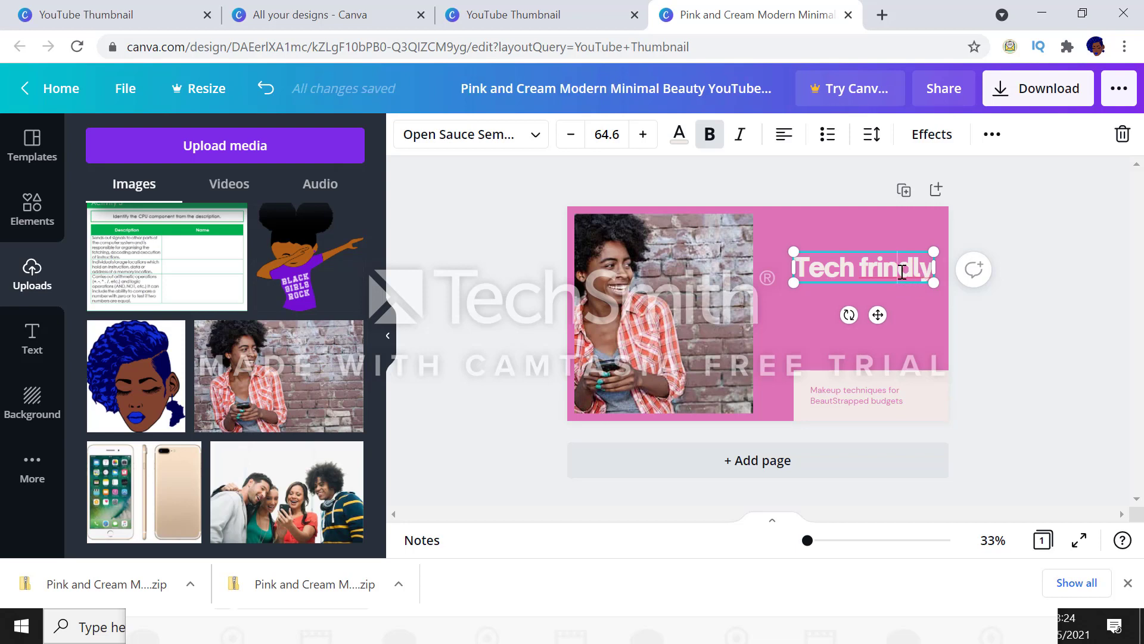
right_click(902, 272)
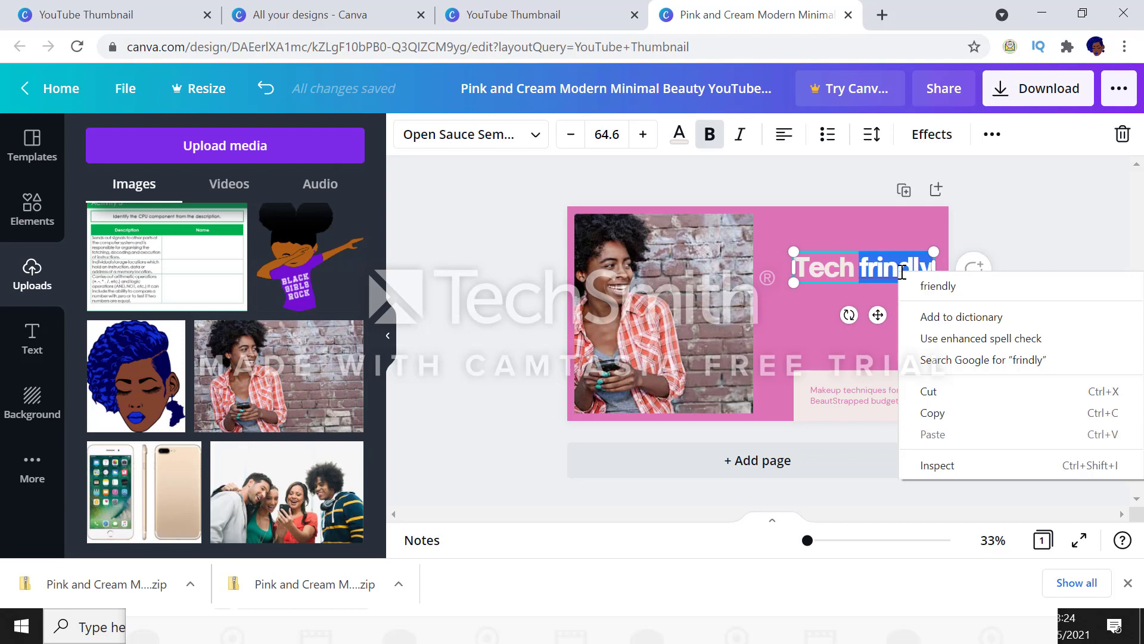
click(932, 287)
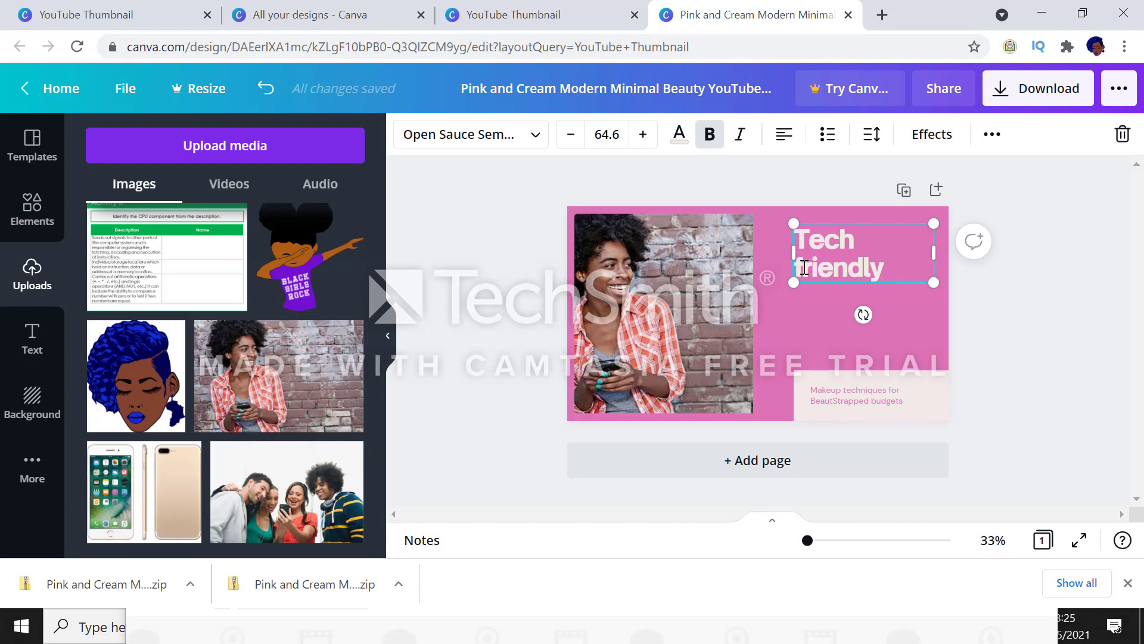
Capitalise 'Friendly' and add 'Devices' on a new line.
key(BackSpace)
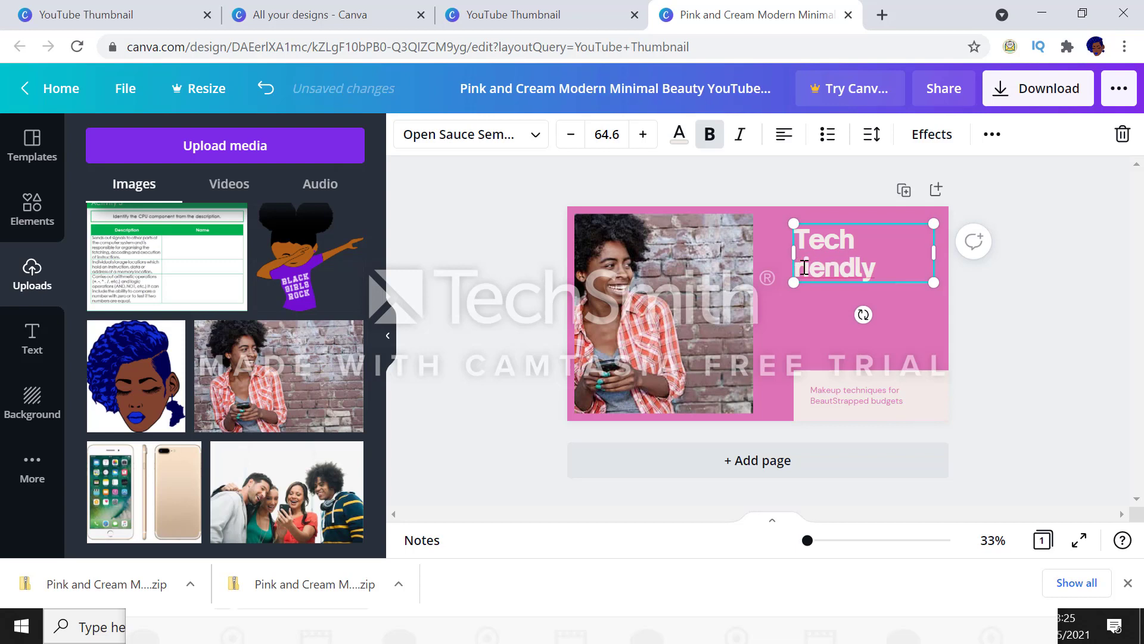
text(F)
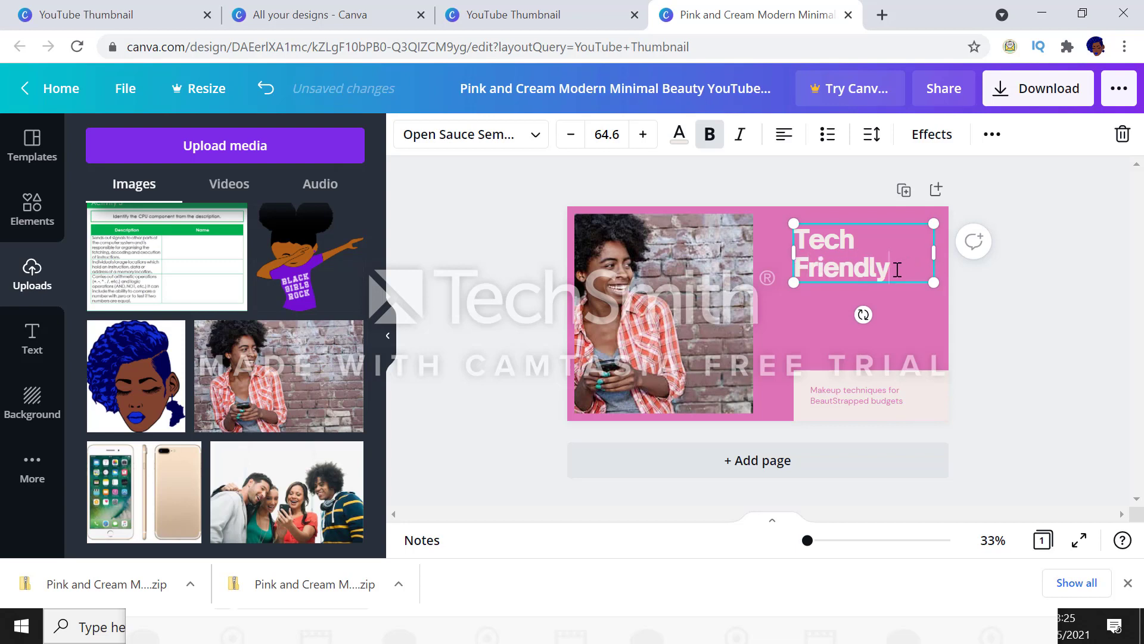
key(Return)
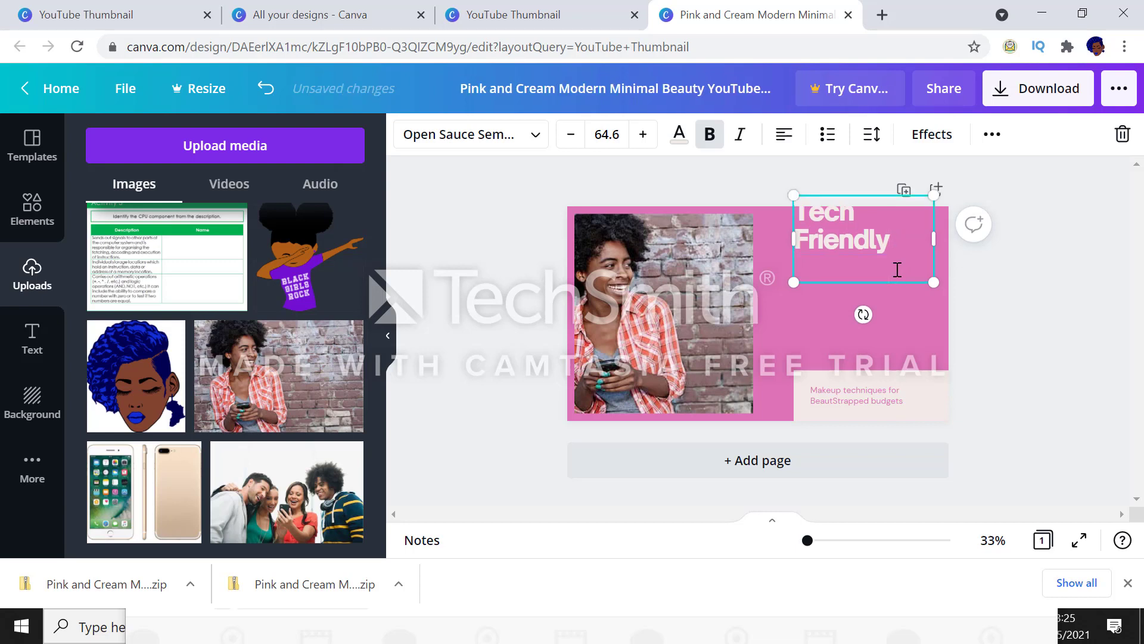
text(devices)
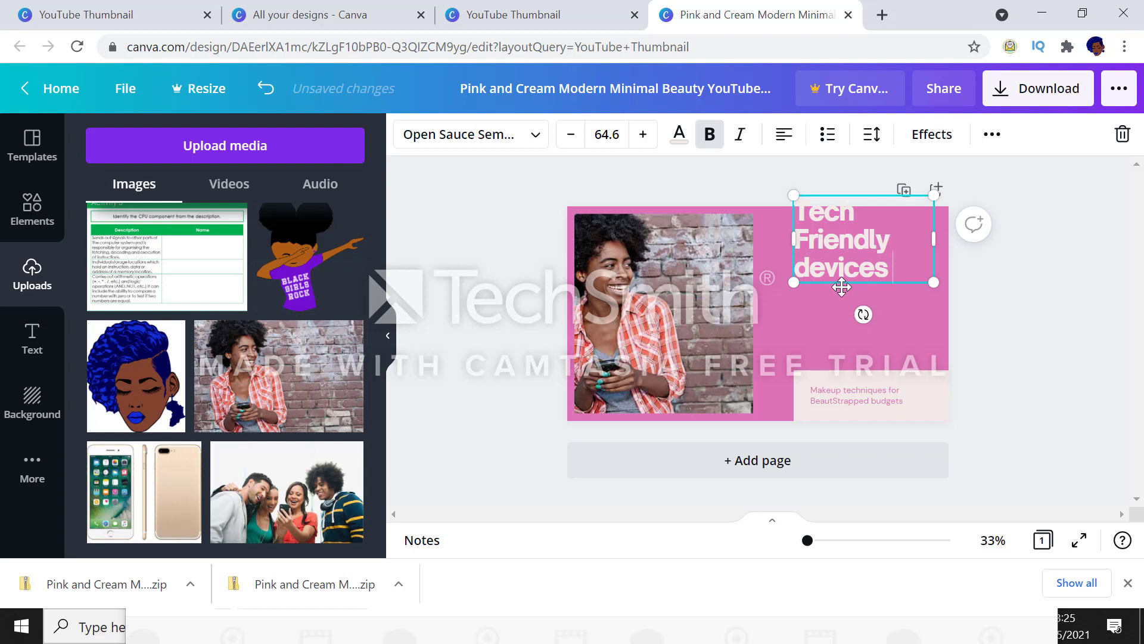
key(BackSpace)
text(D)
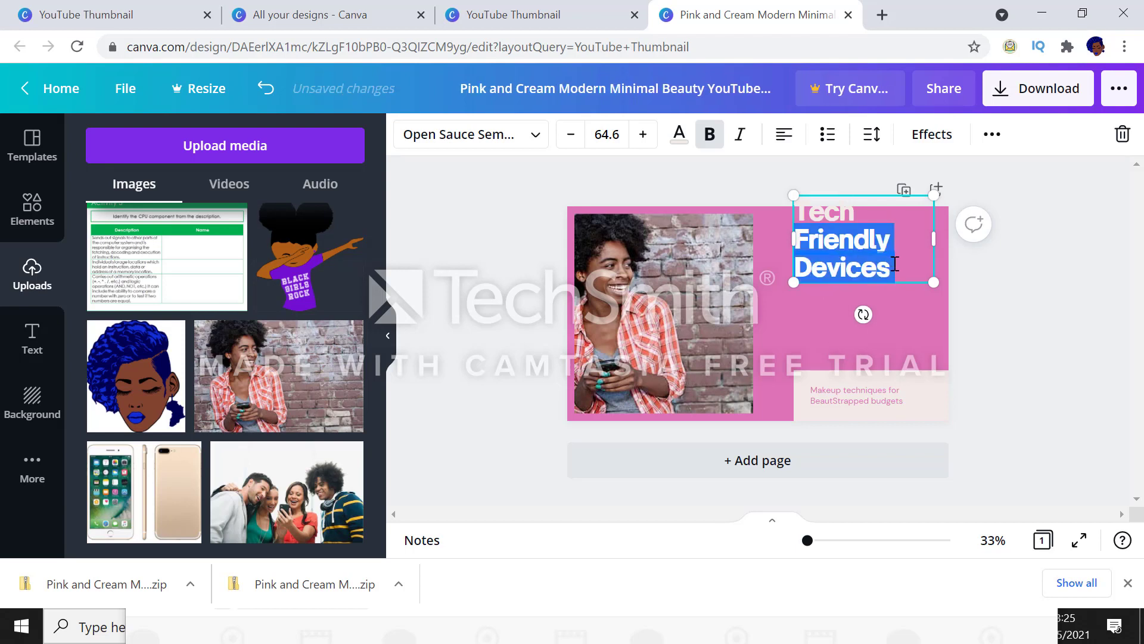
Nudge the Tech Friendly Devices heading down and delete the pale pink caption panel at bottom right.
click(929, 352)
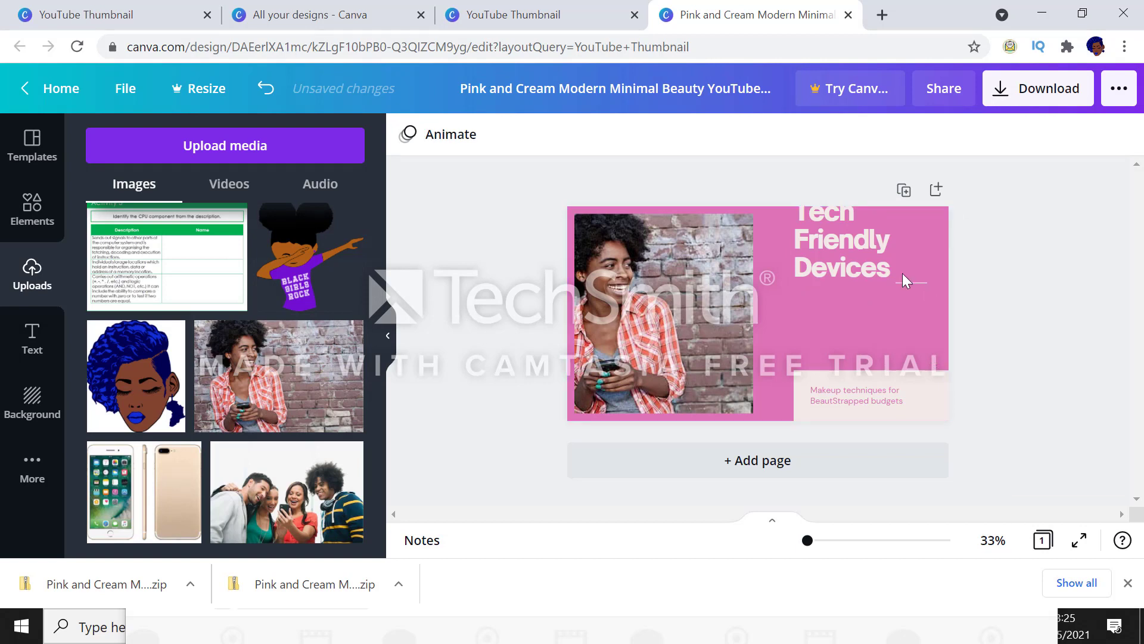
drag(875, 260, 874, 293)
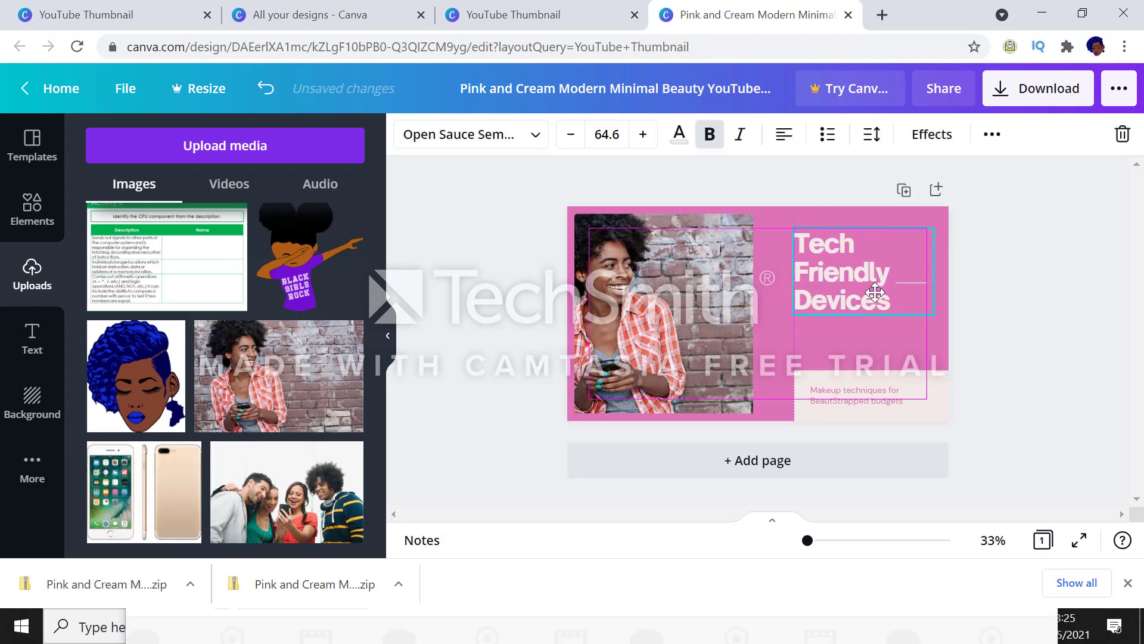
click(1027, 267)
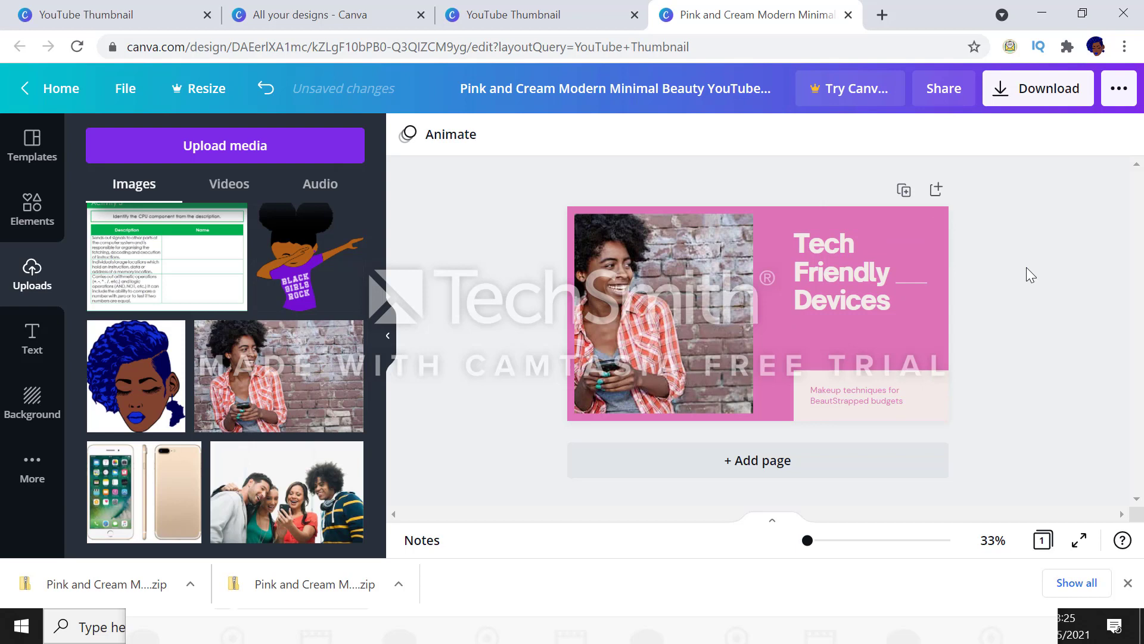
click(828, 308)
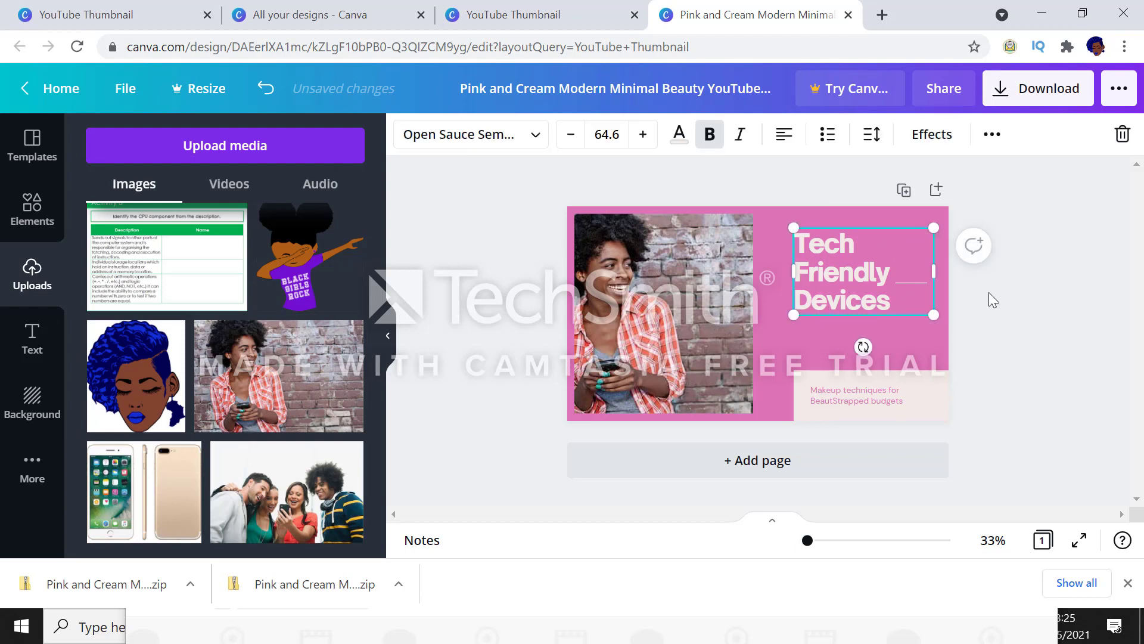
click(1006, 300)
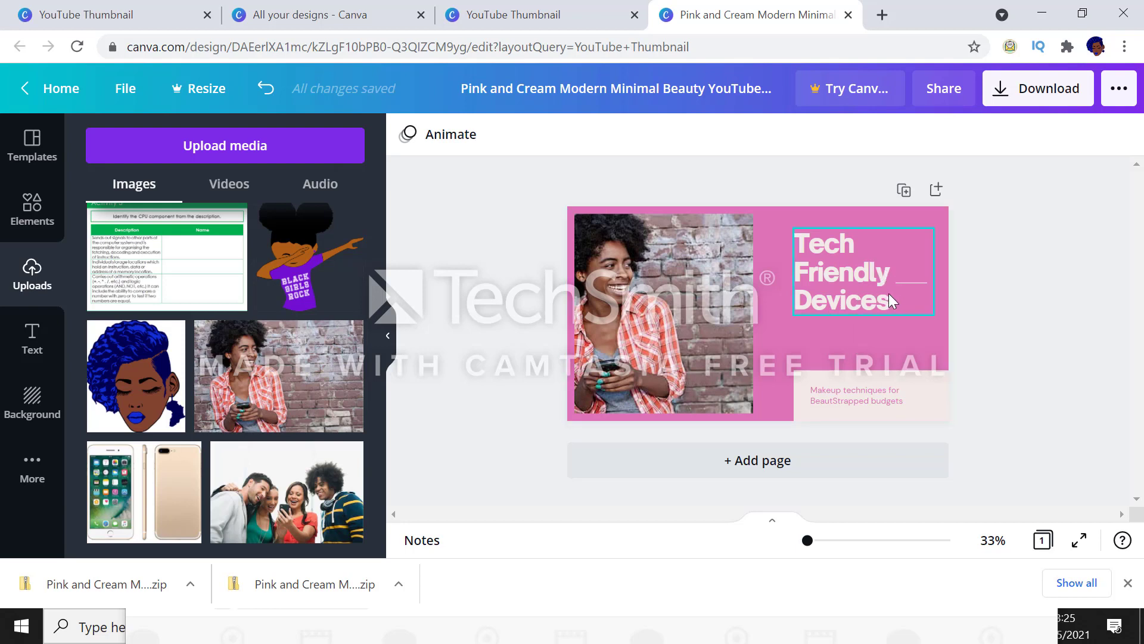
click(885, 374)
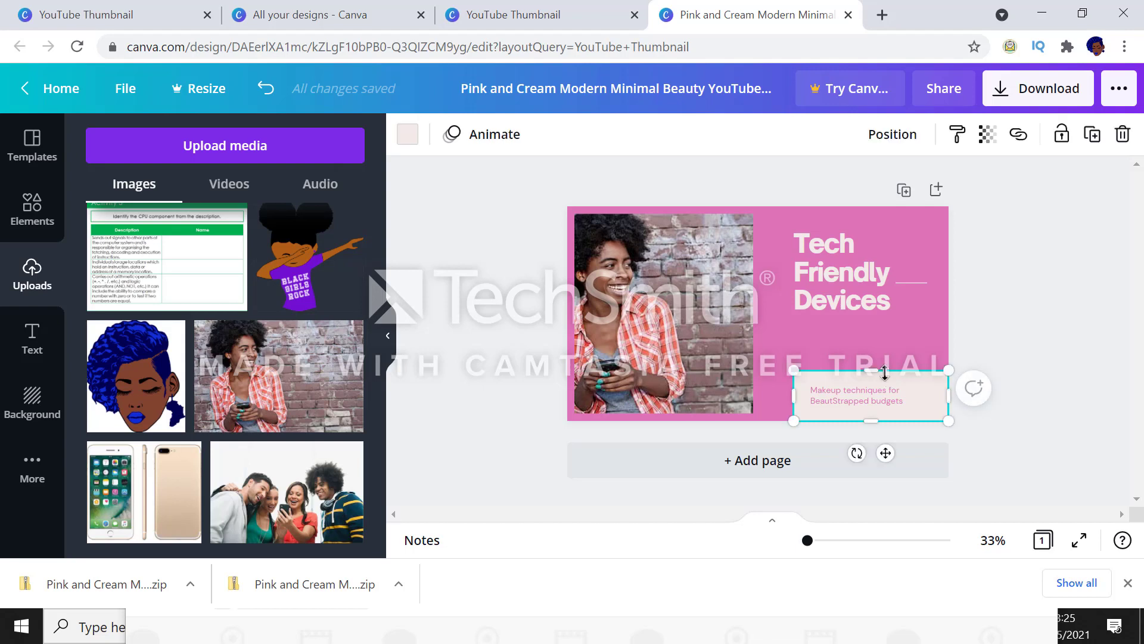
key(Delete)
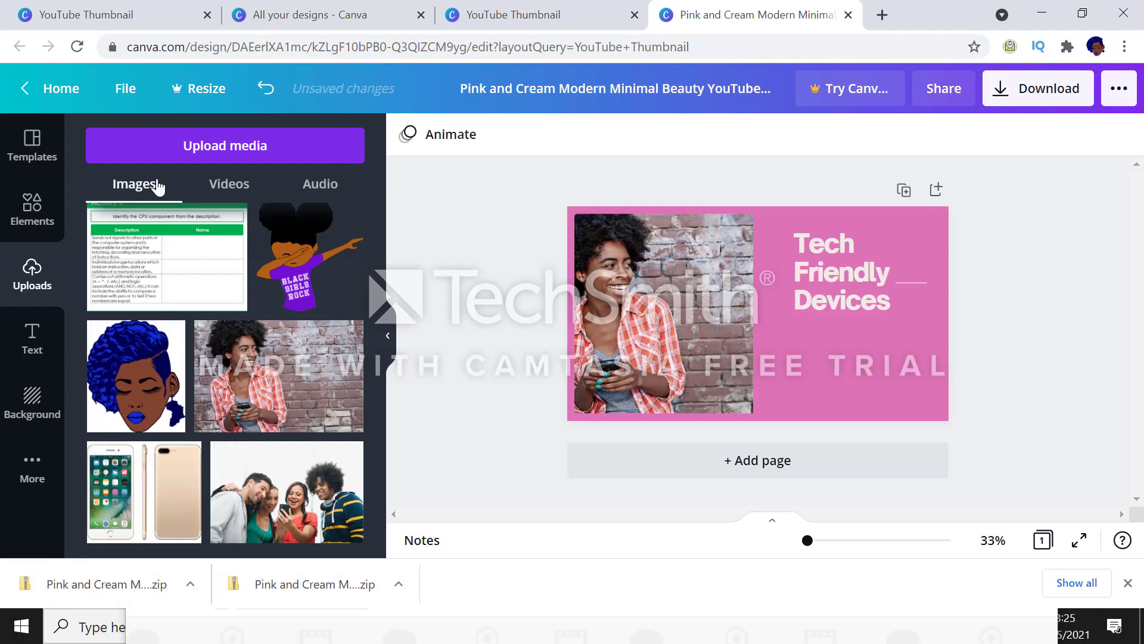
Add the pink-orange gradient brush stroke graphic from Elements to the thumbnail.
click(32, 220)
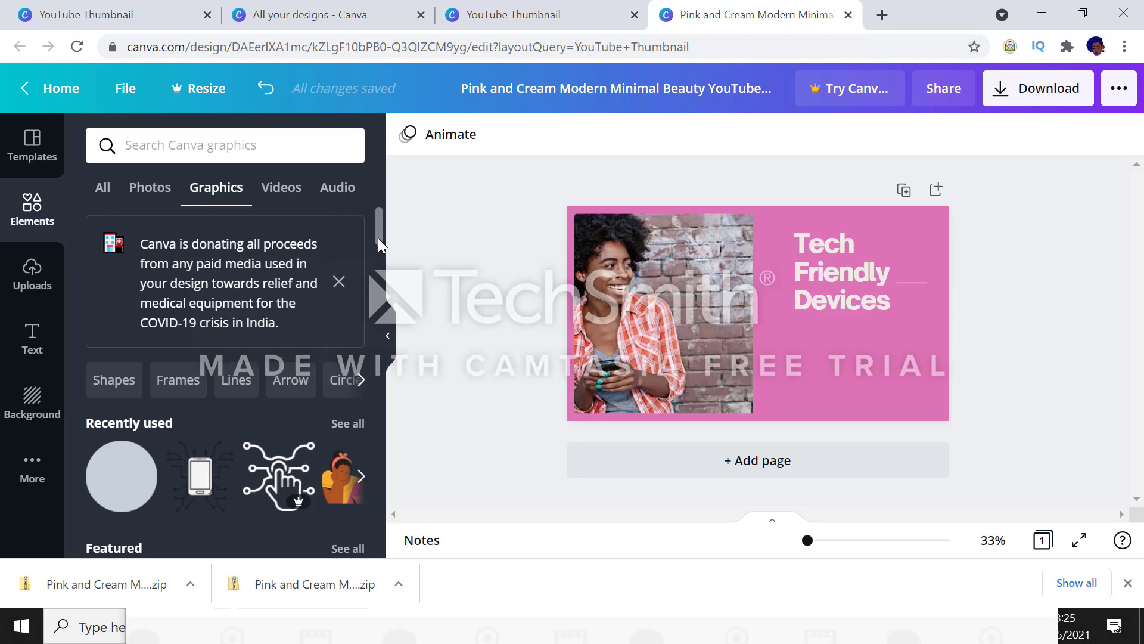
drag(378, 238, 378, 263)
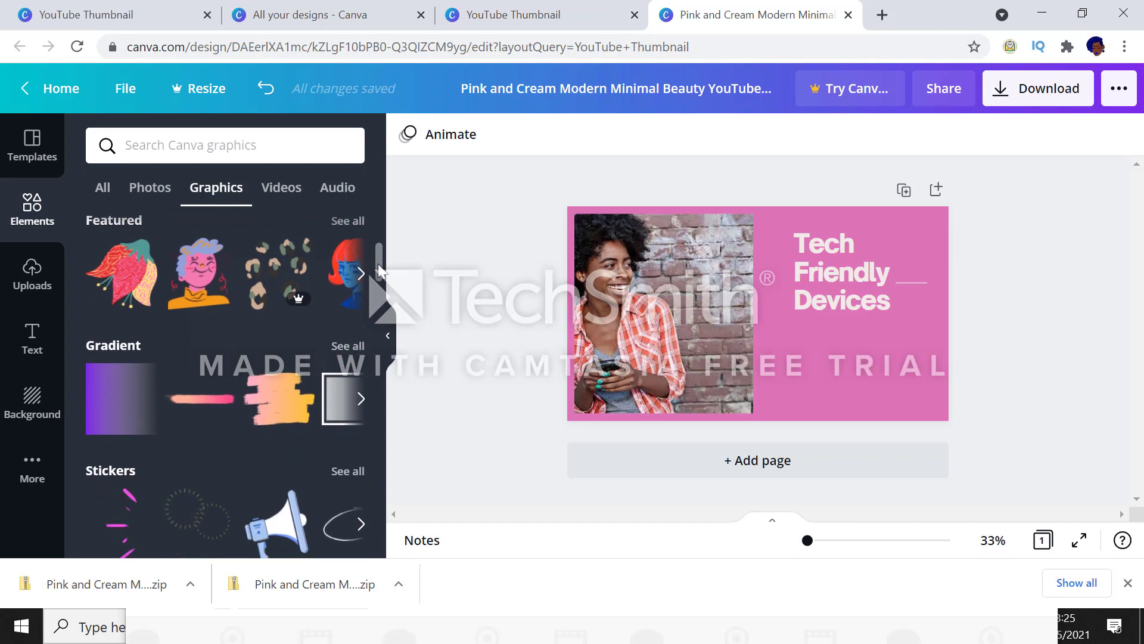
click(288, 410)
mouse_move(287, 410)
mouse_down()
mouse_move(510, 383)
mouse_move(888, 386)
mouse_move(825, 385)
mouse_move(818, 374)
mouse_up()
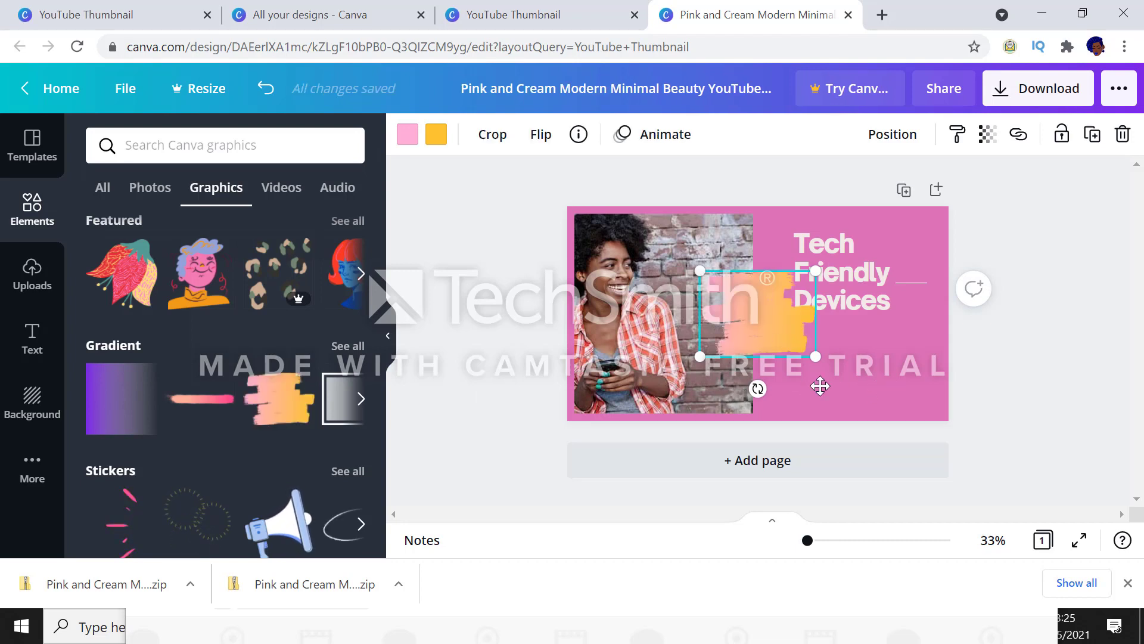
key(ctrl+z)
click(1057, 335)
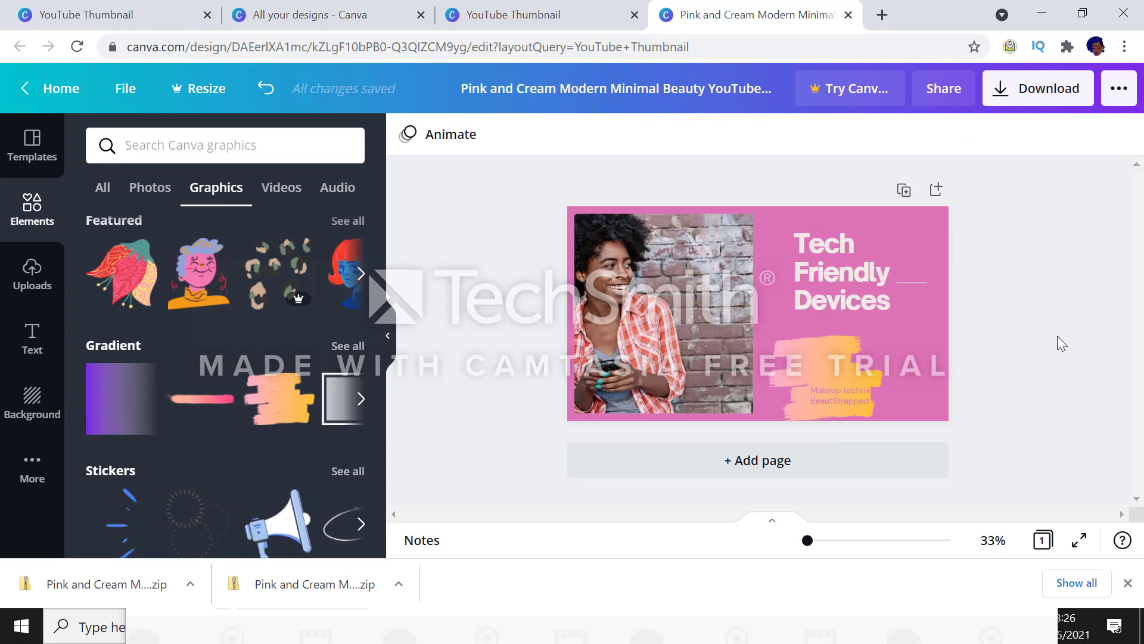
Delete the makeup caption, then shrink the brush stroke and move it to the top-right corner.
click(857, 392)
key(Delete)
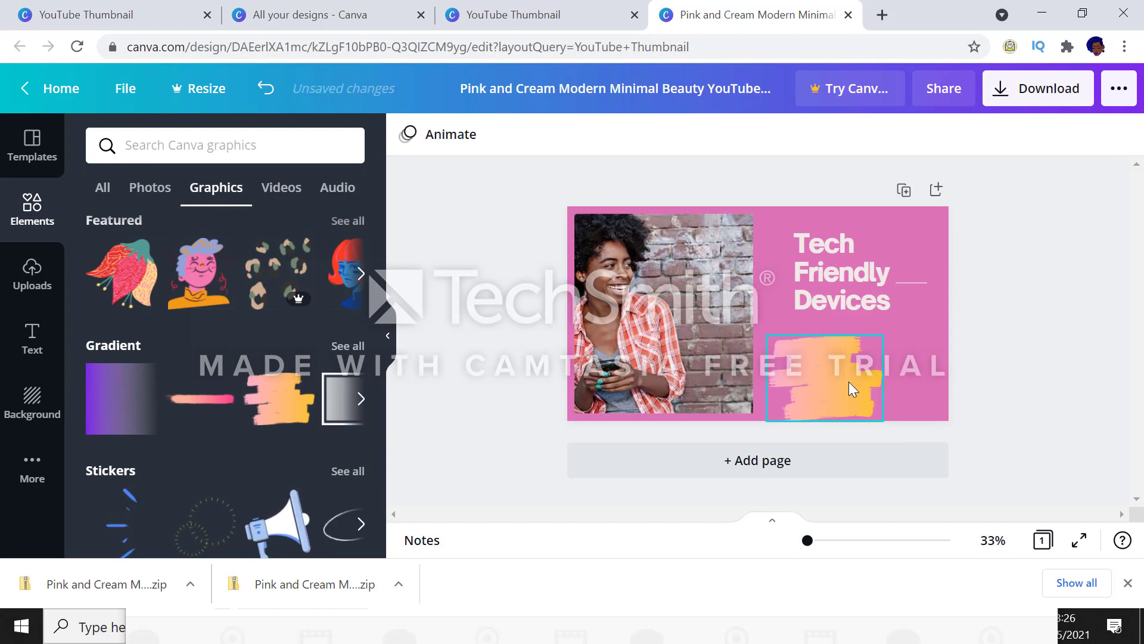
drag(849, 381, 832, 381)
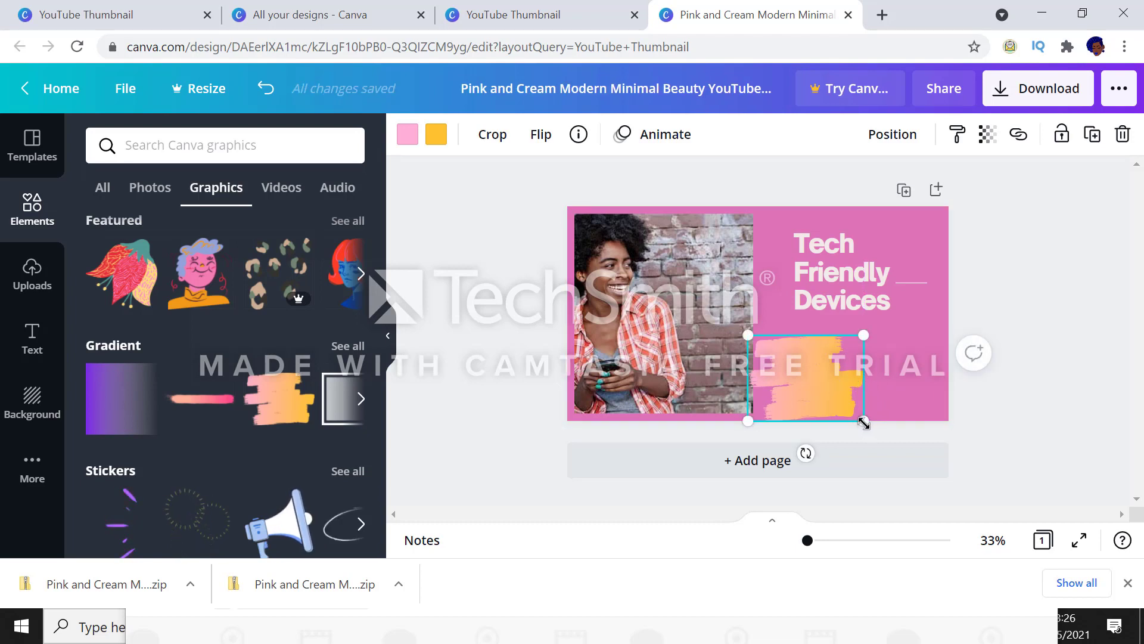
mouse_move(863, 420)
mouse_down()
mouse_move(829, 408)
mouse_move(830, 397)
mouse_up()
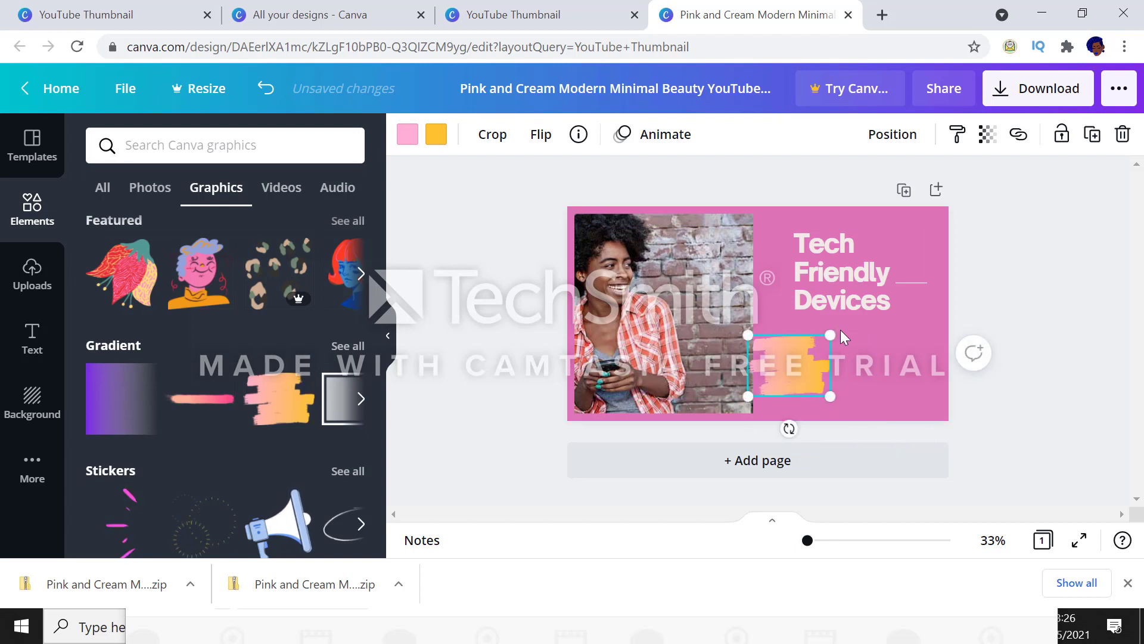
drag(816, 358, 820, 354)
key(ctrl+z)
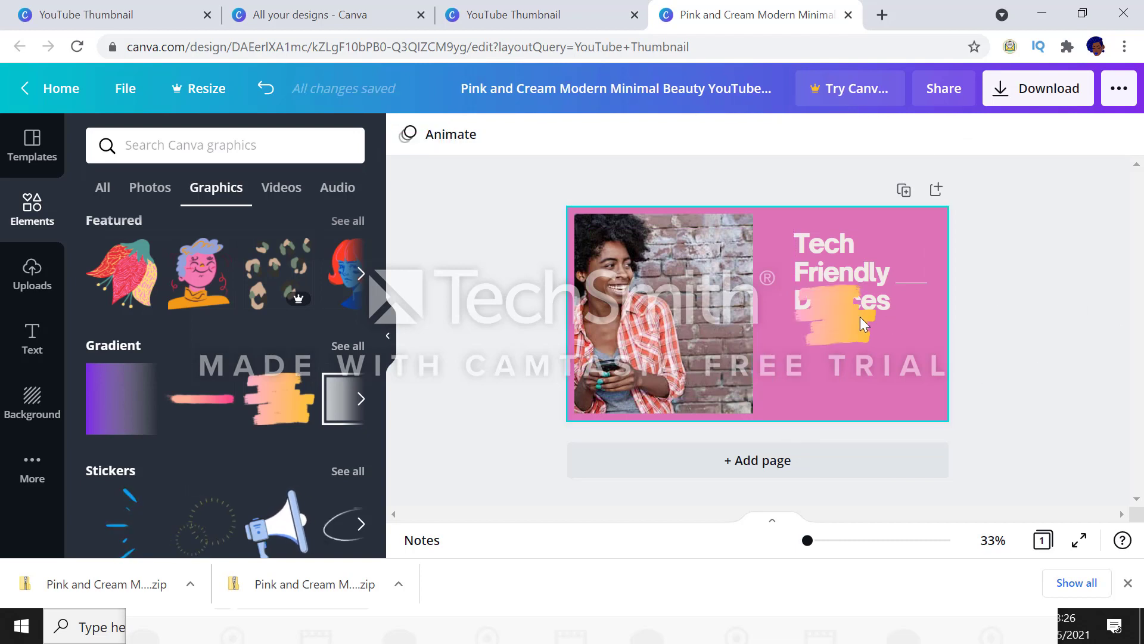
drag(915, 246, 918, 232)
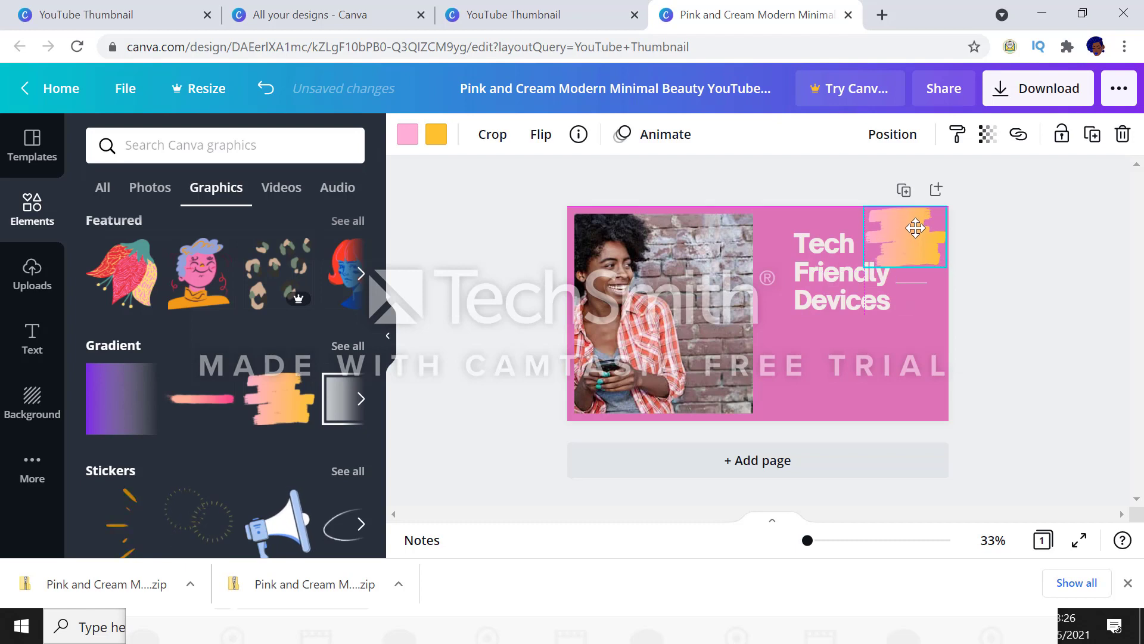
Move the Tech Friendly Devices heading lower, toward the bottom right.
click(822, 269)
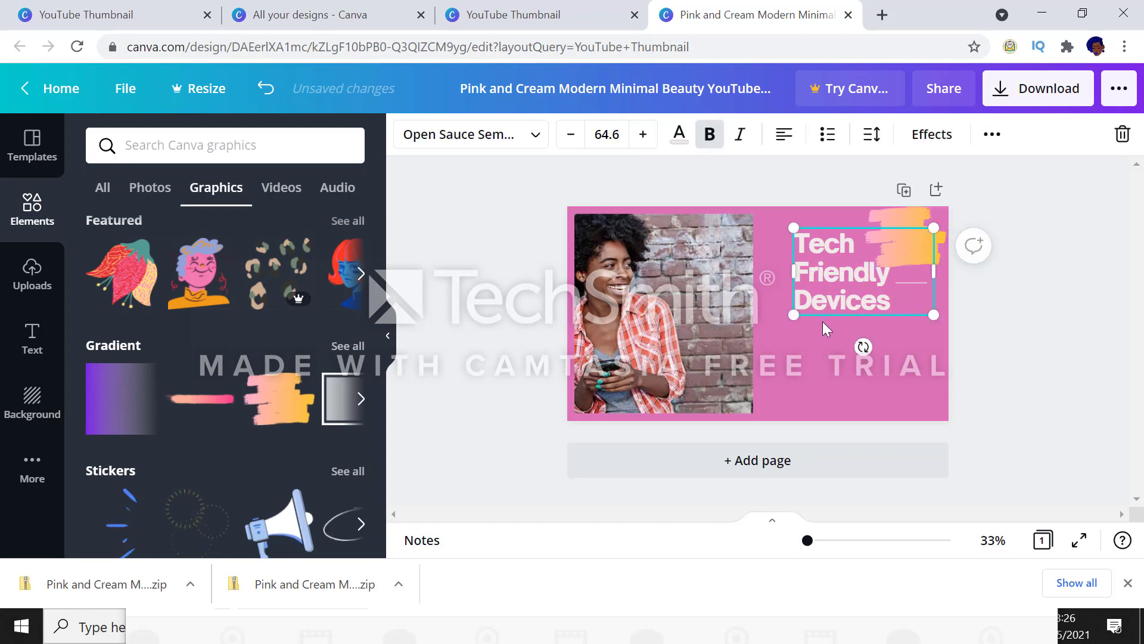
mouse_move(822, 267)
mouse_down()
mouse_move(817, 333)
mouse_move(793, 318)
mouse_up()
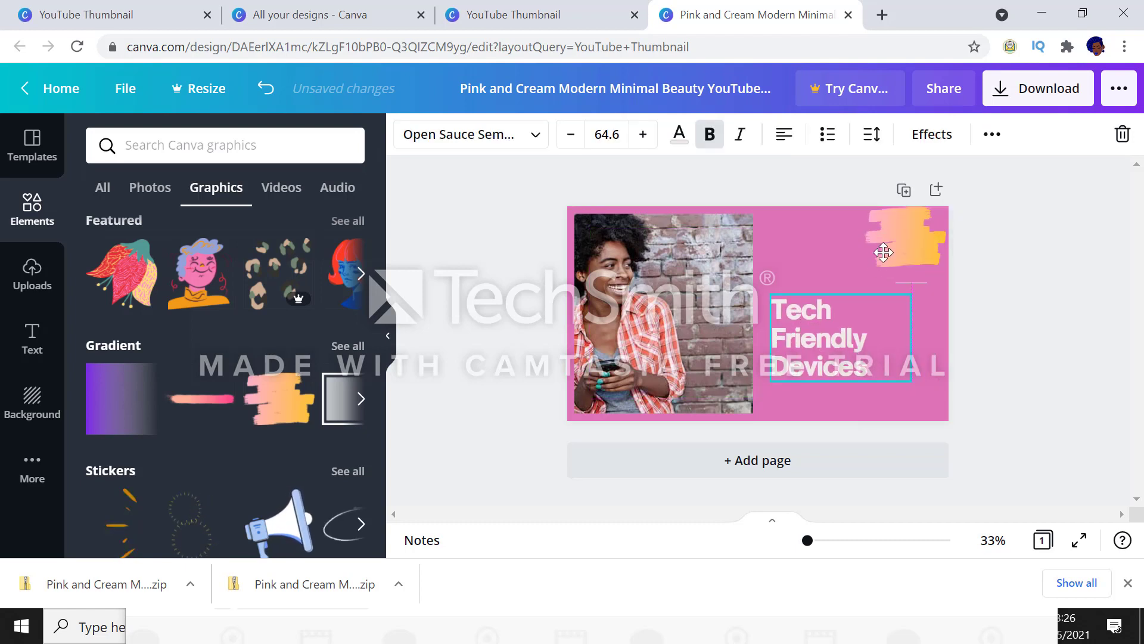
click(903, 242)
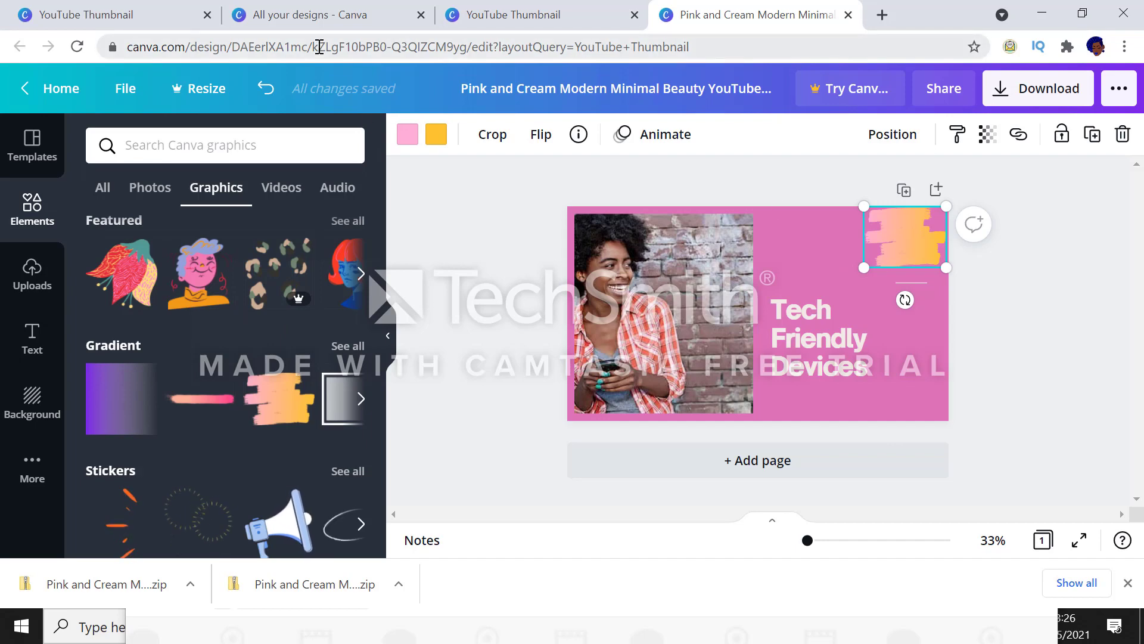
Add a subheading over the brush stroke and replace its placeholder text with 'M&Z'.
click(32, 347)
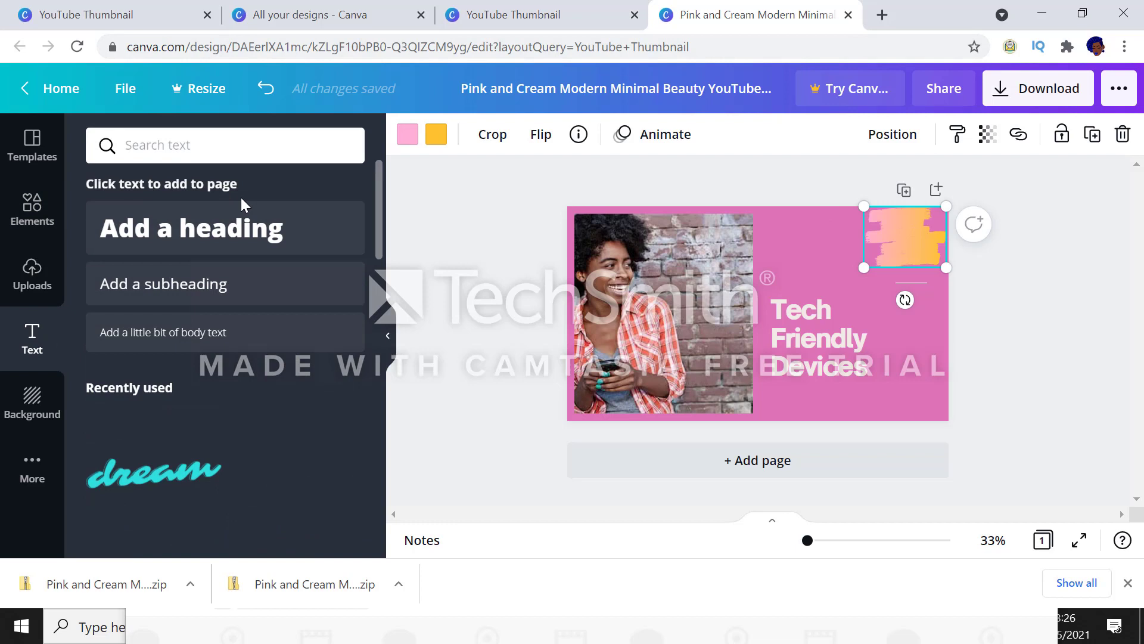
click(213, 285)
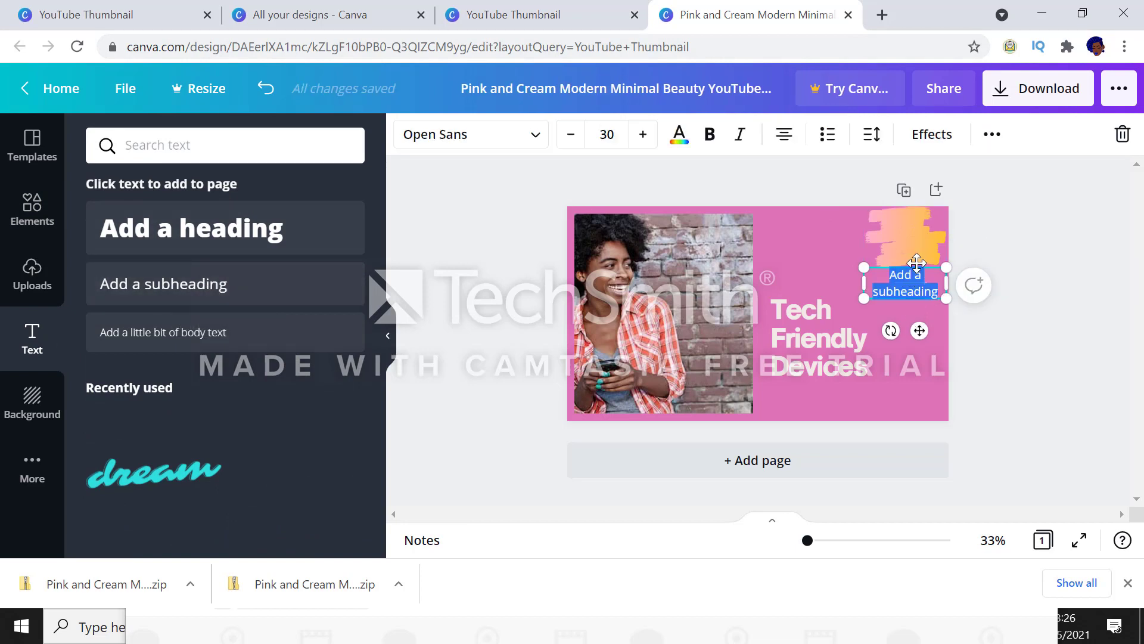
mouse_move(918, 303)
mouse_down()
mouse_move(918, 241)
mouse_move(915, 253)
mouse_up()
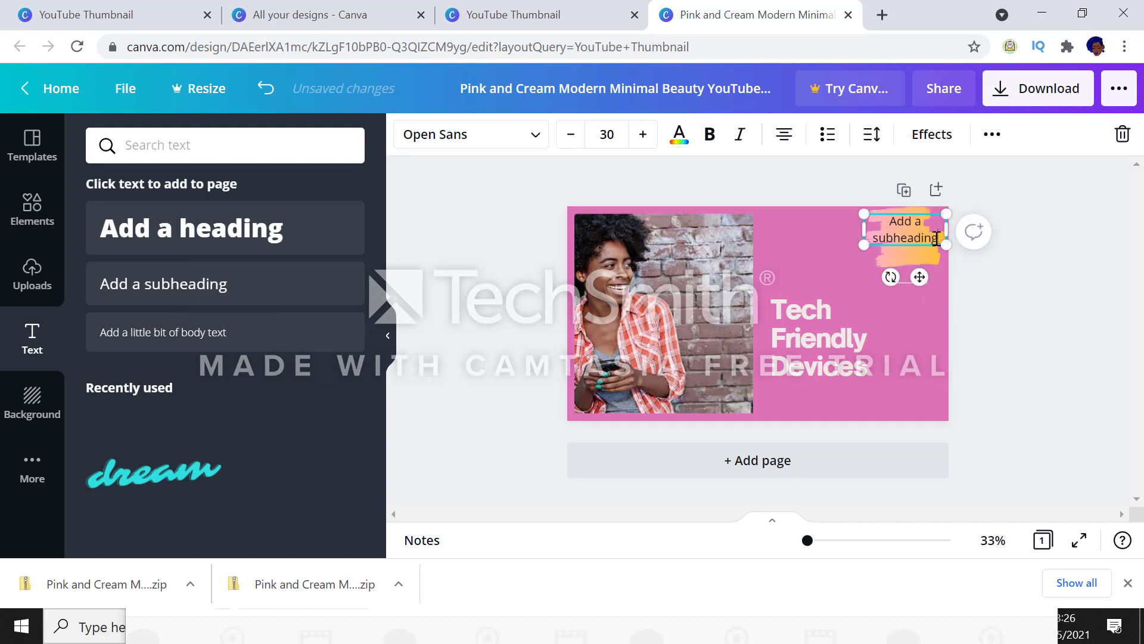
click(937, 239)
key(BackSpace)
key(BackSpace)
key(BackSpace)
key(BackSpace)
key(BackSpace)
key(BackSpace)
key(BackSpace)
key(BackSpace)
key(BackSpace)
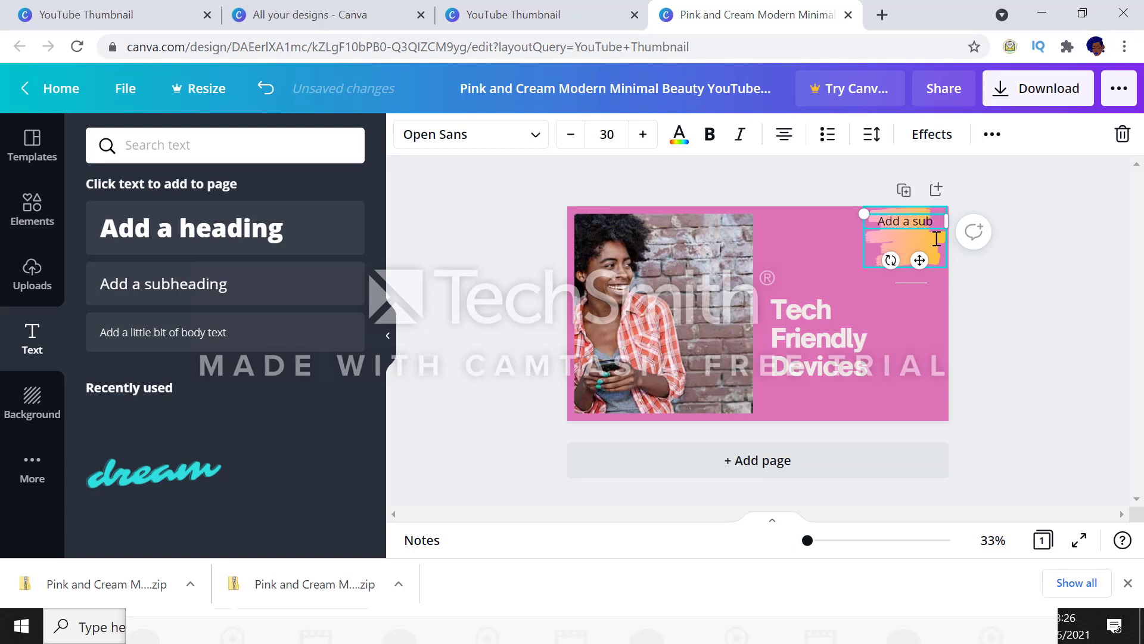
key(BackSpace)
key(BackSpace)
key(BackSpace)
key(BackSpace)
key(BackSpace)
key(BackSpace)
key(BackSpace)
text(M&)
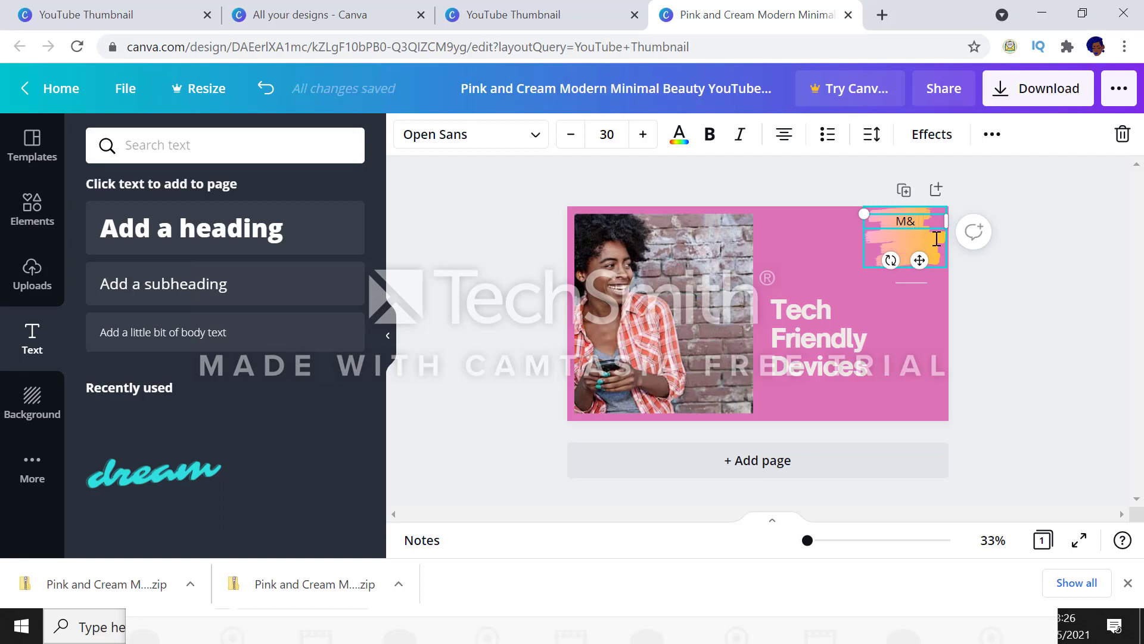
text(Z)
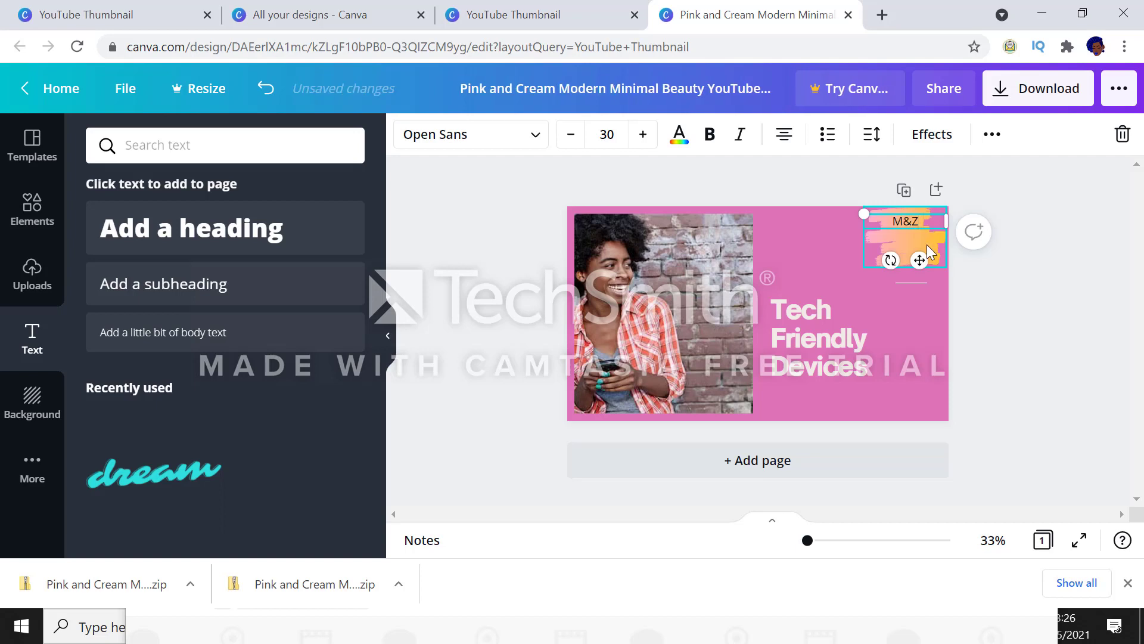
Extend the label to 'M&Z TECHFIT', with TECHFIT on a second line.
click(928, 244)
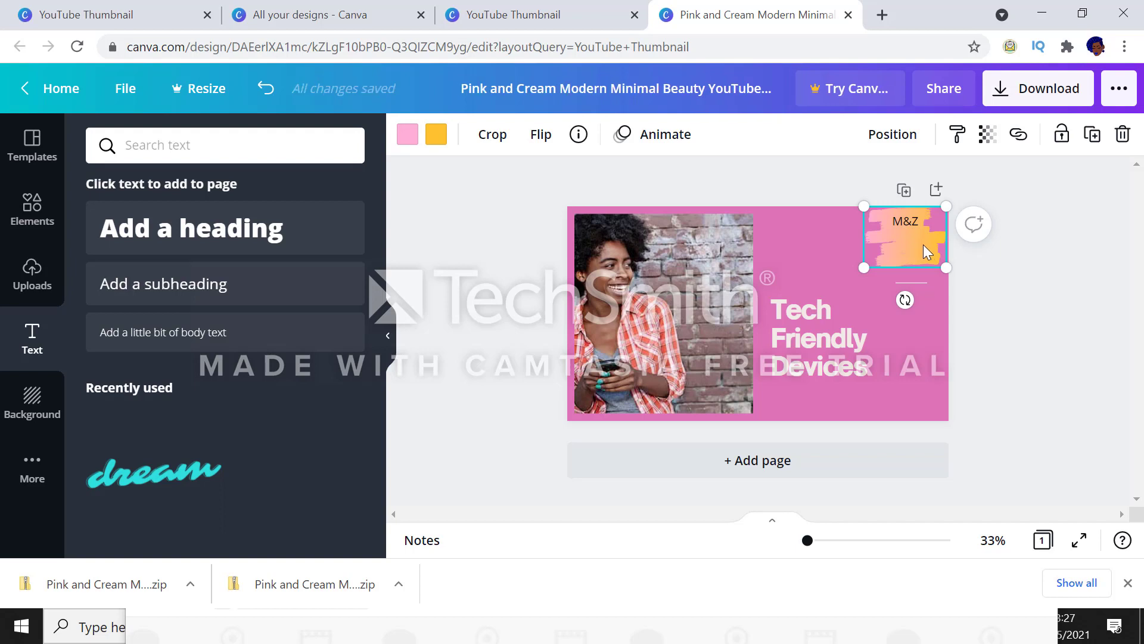
click(920, 220)
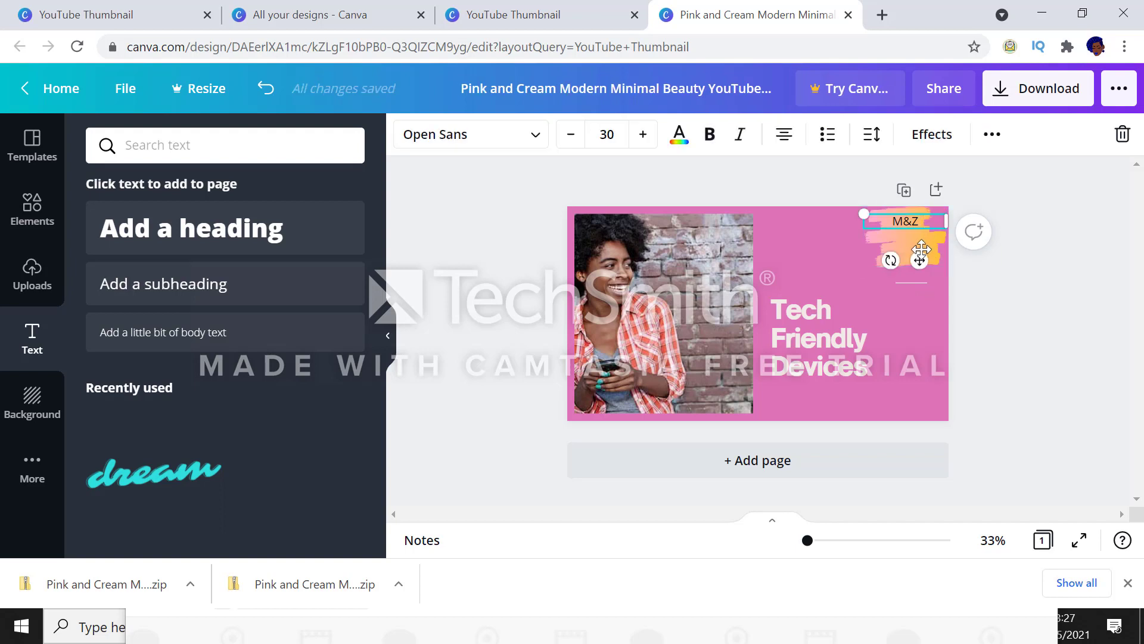
click(926, 220)
text(TE)
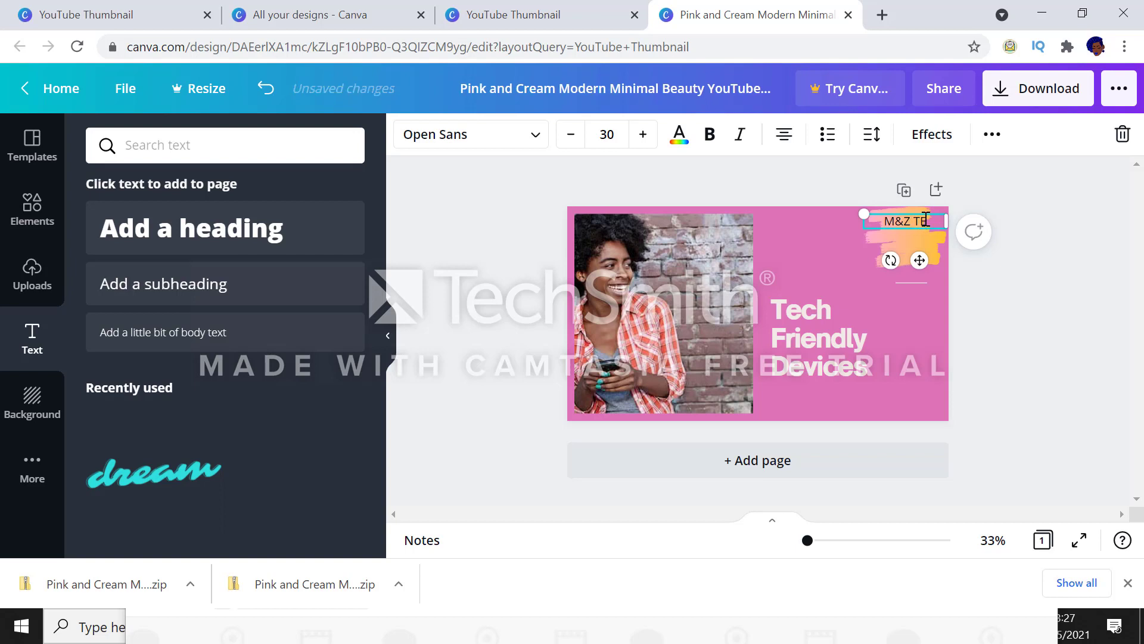
text(C)
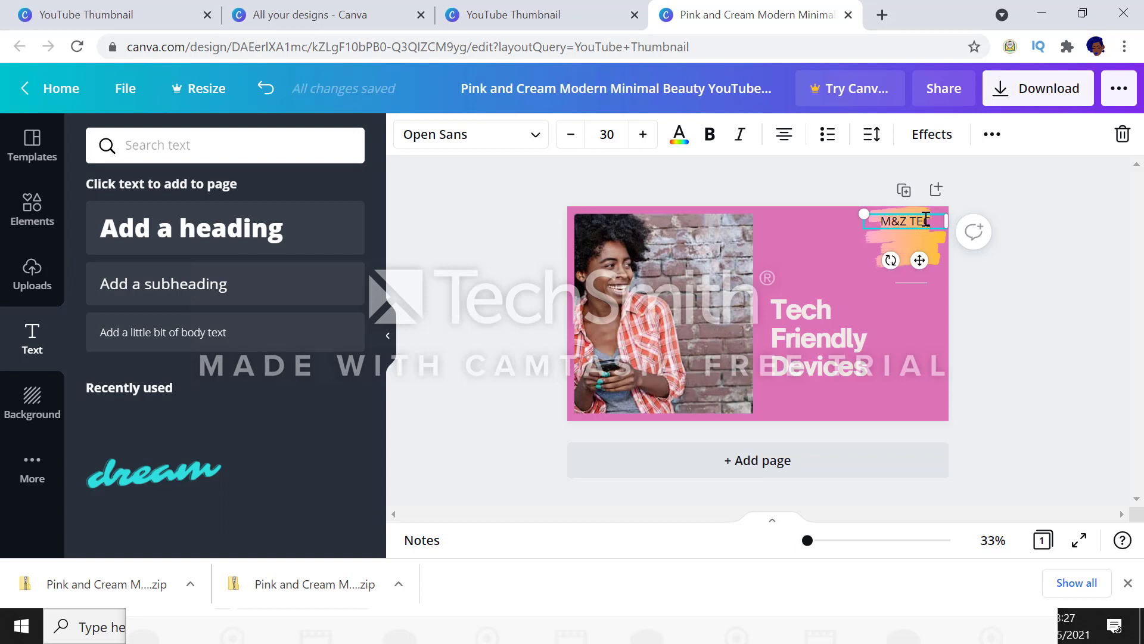
text(HFIT)
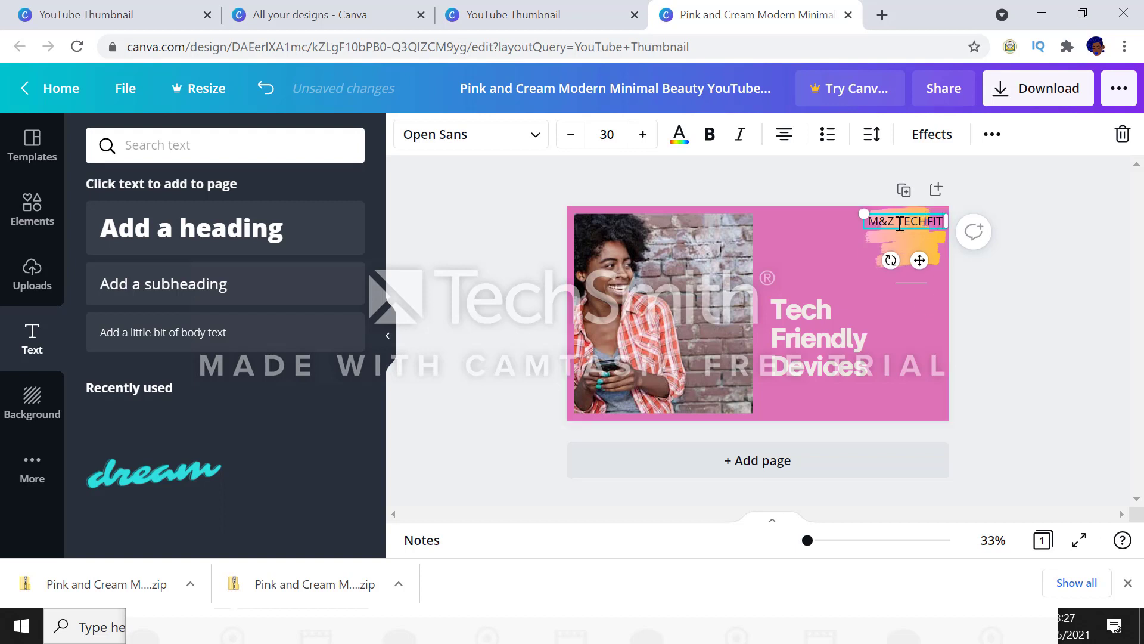
click(899, 223)
key(Return)
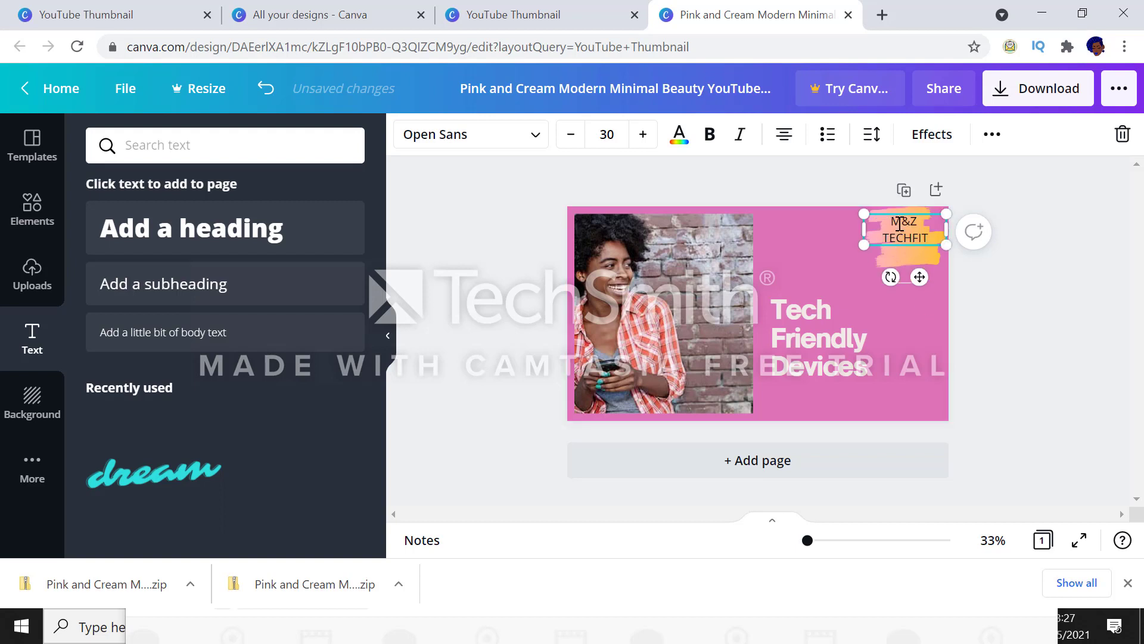
click(914, 345)
Realign the brush stroke behind M&Z TECHFIT, then raise the Tech Friendly Devices heading near the top.
click(924, 256)
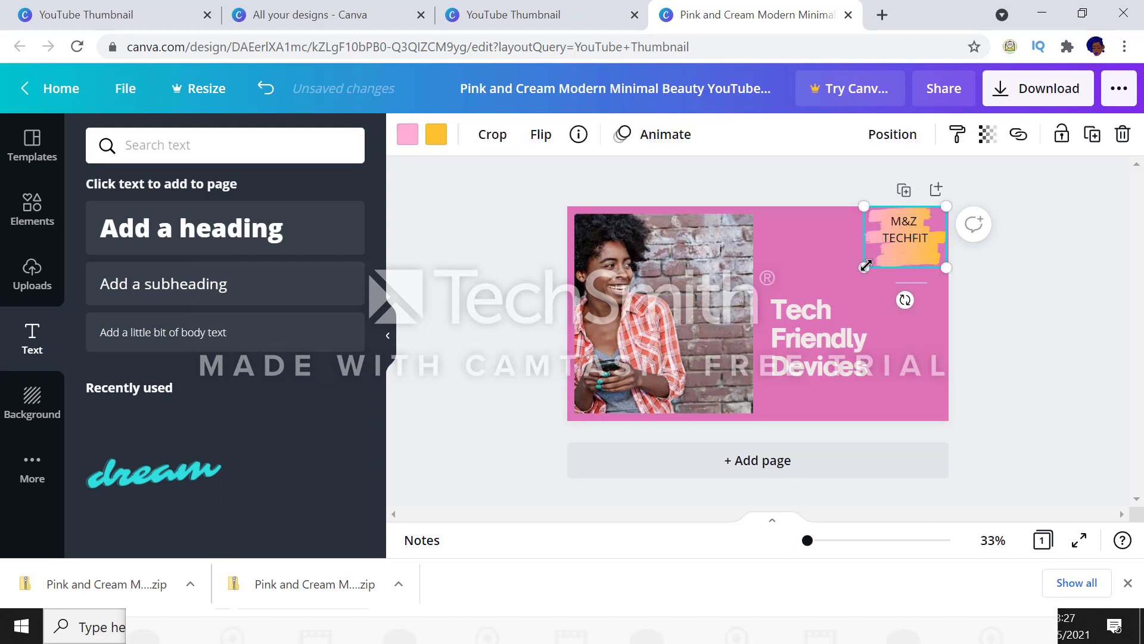
drag(865, 265, 916, 237)
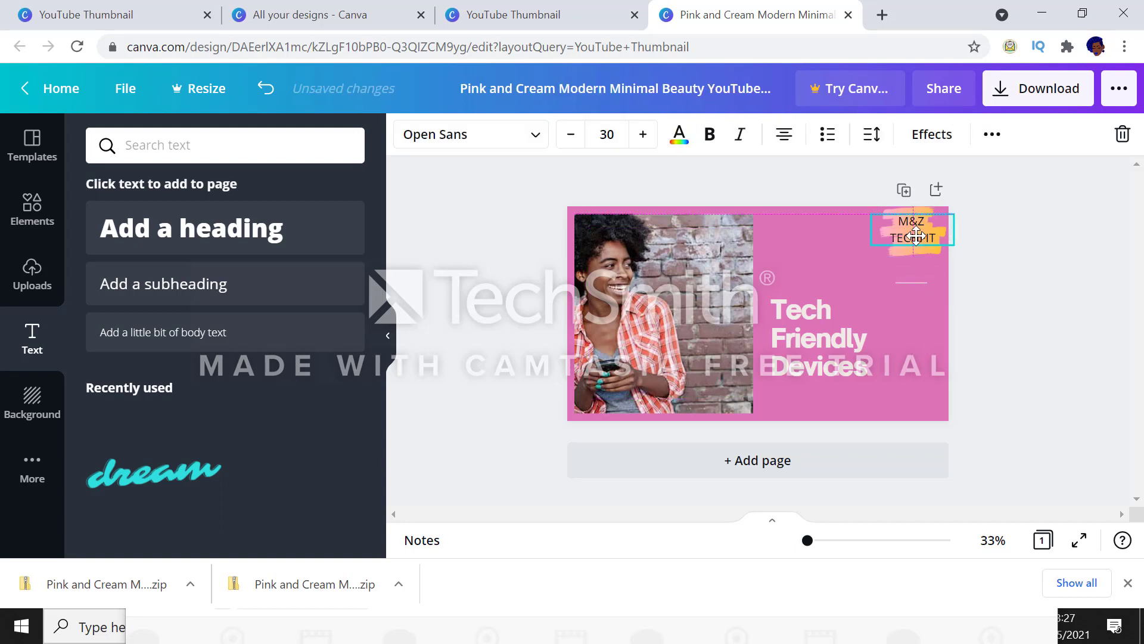
click(918, 343)
click(806, 337)
drag(806, 338, 791, 259)
click(841, 354)
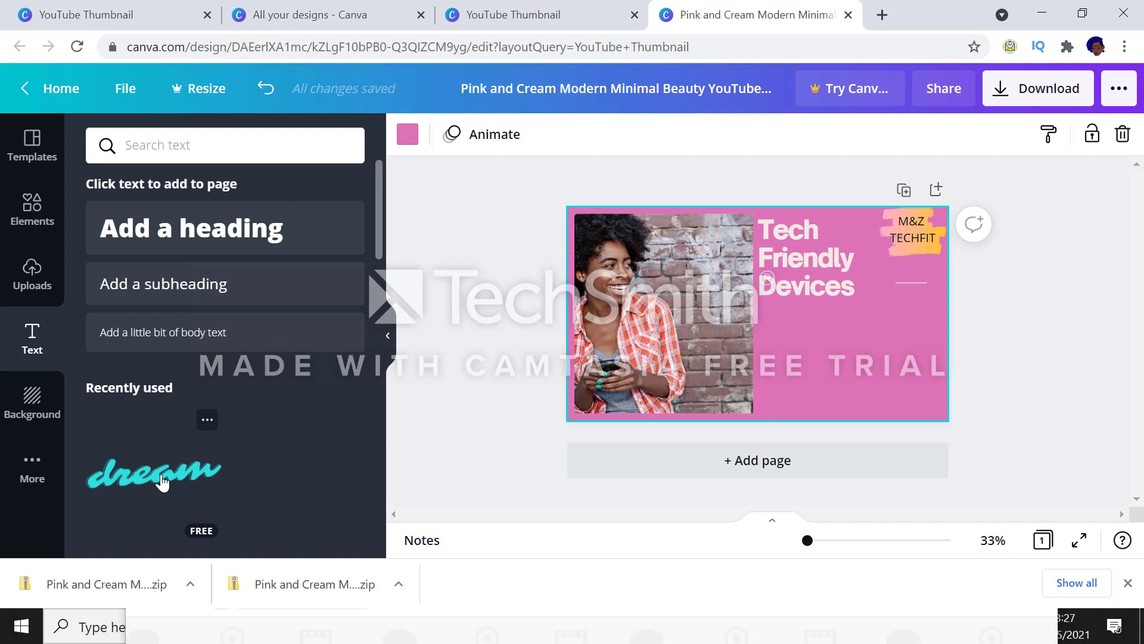
Add the 'dream' Sarina script text below the heading and retype it as 'Mobiles'.
click(163, 483)
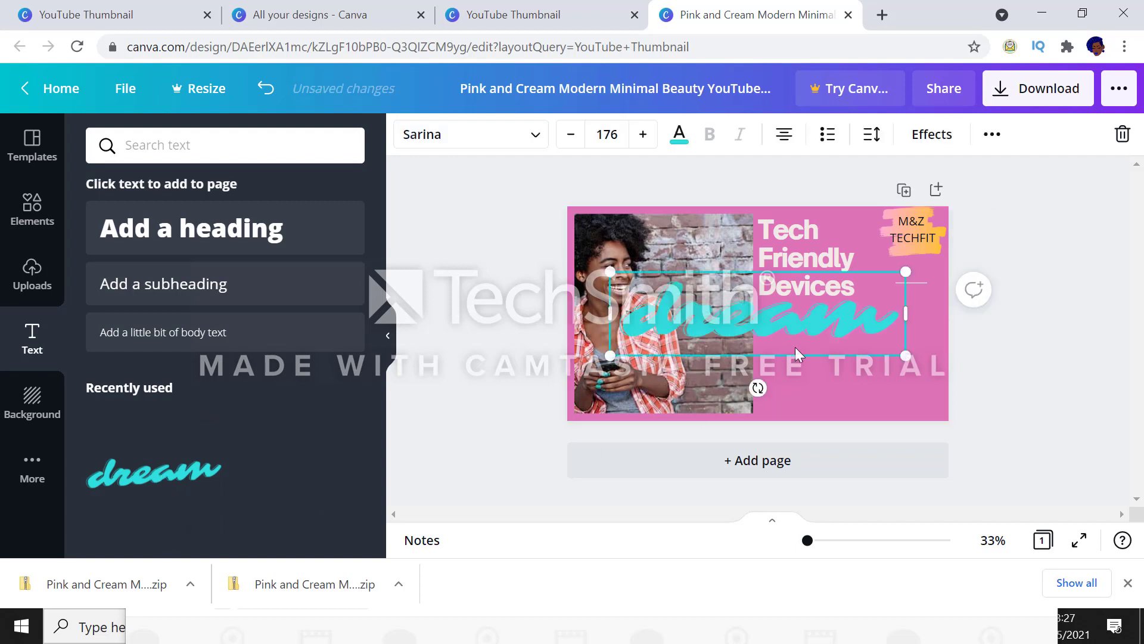
drag(610, 356, 718, 276)
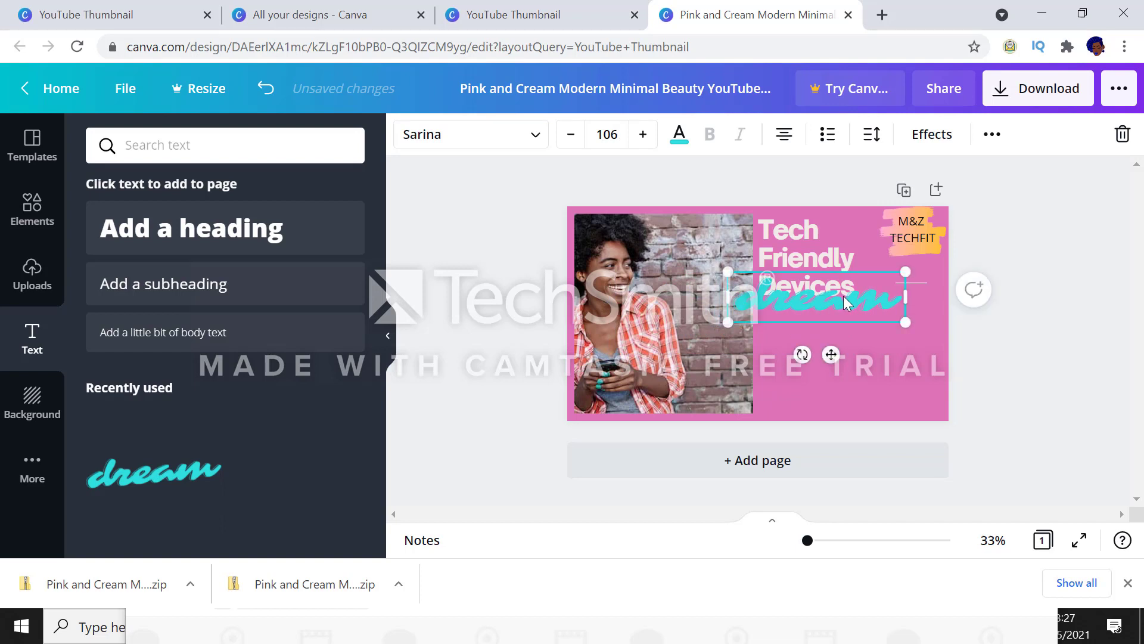
drag(842, 295, 877, 357)
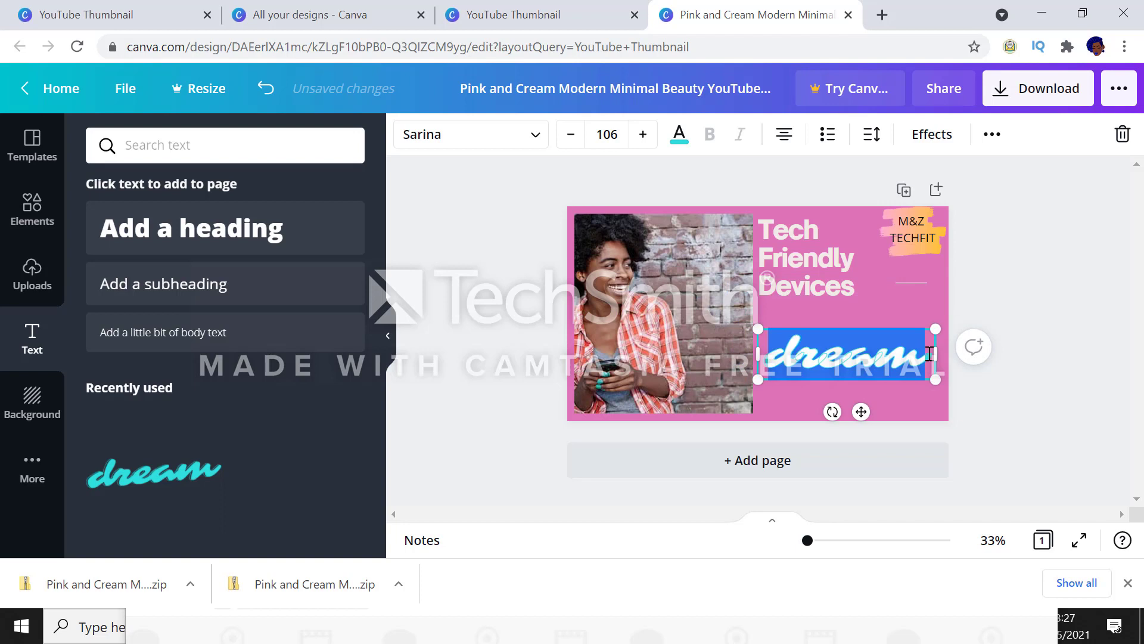
key(BackSpace)
key(BackSpace)
key(BackSpace)
key(BackSpace)
key(BackSpace)
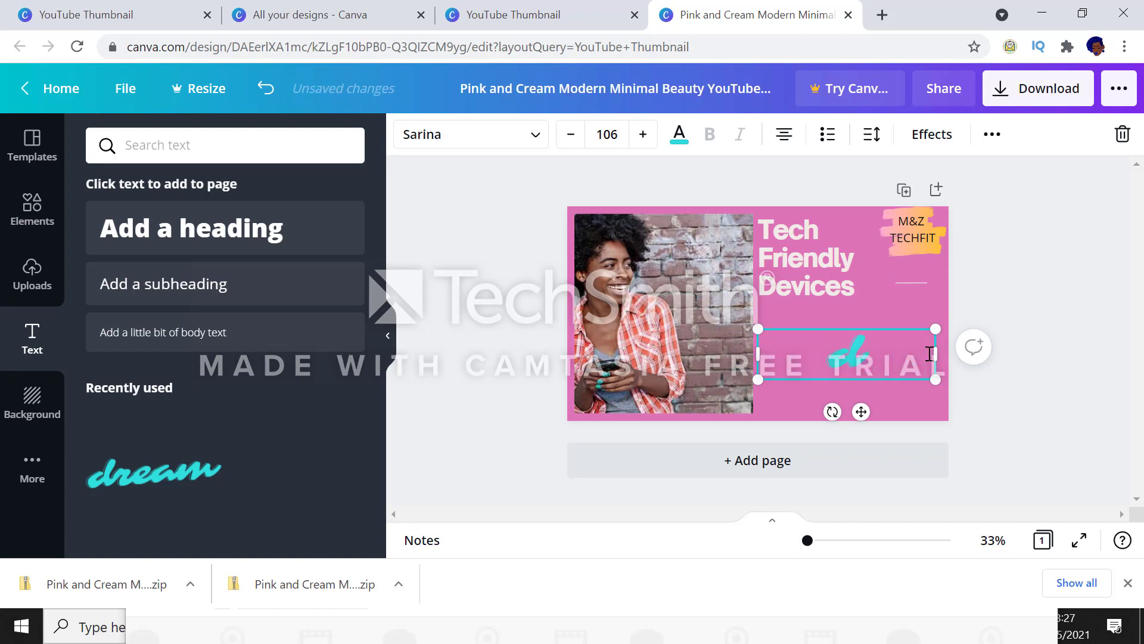
text(Mob)
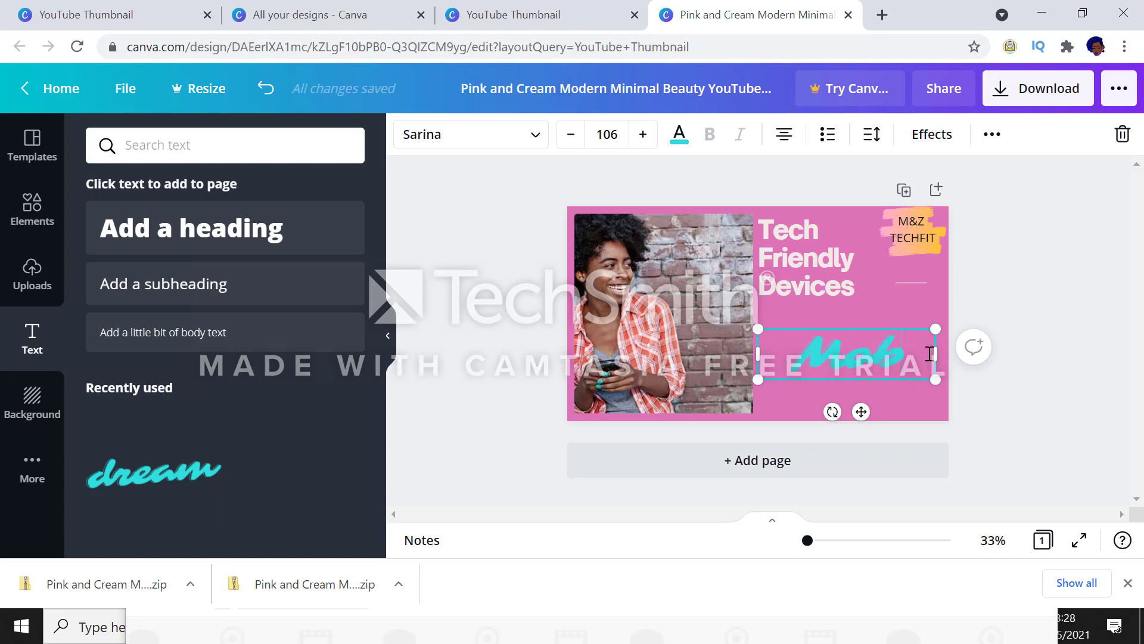
text(iles)
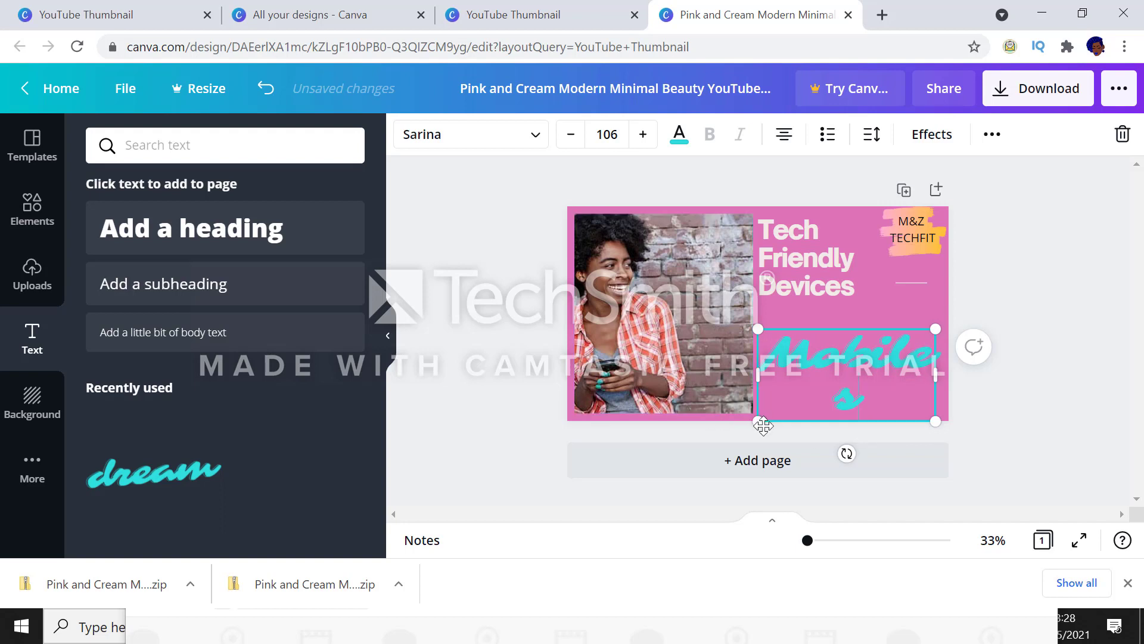
Reduce the Mobiles text font size to 93.1 so it fits on one line.
click(572, 134)
click(572, 135)
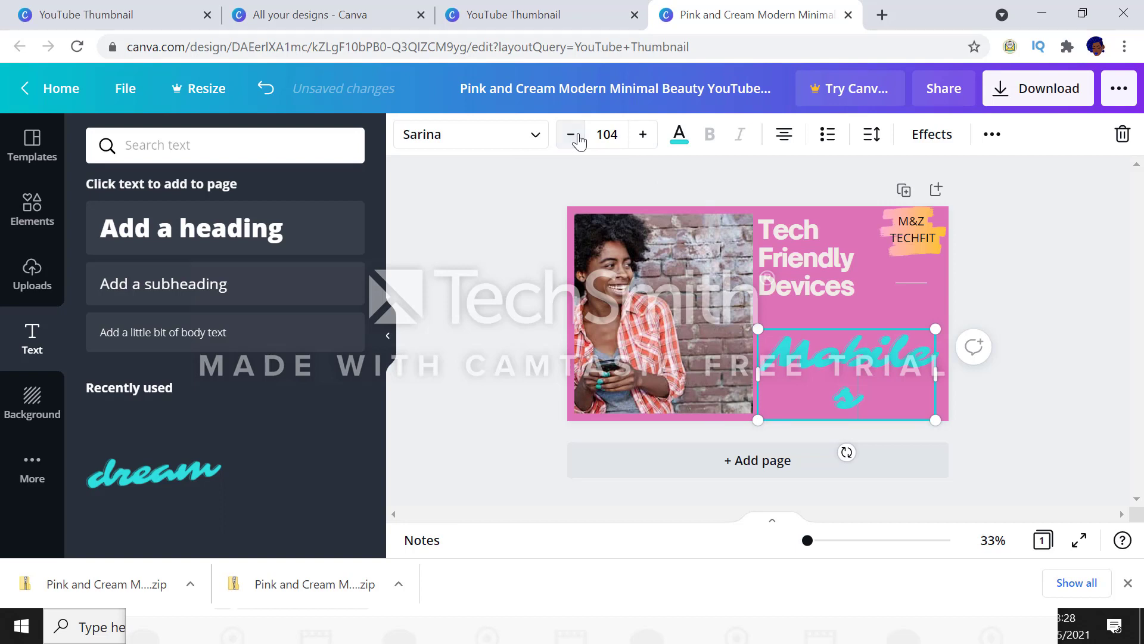
click(575, 135)
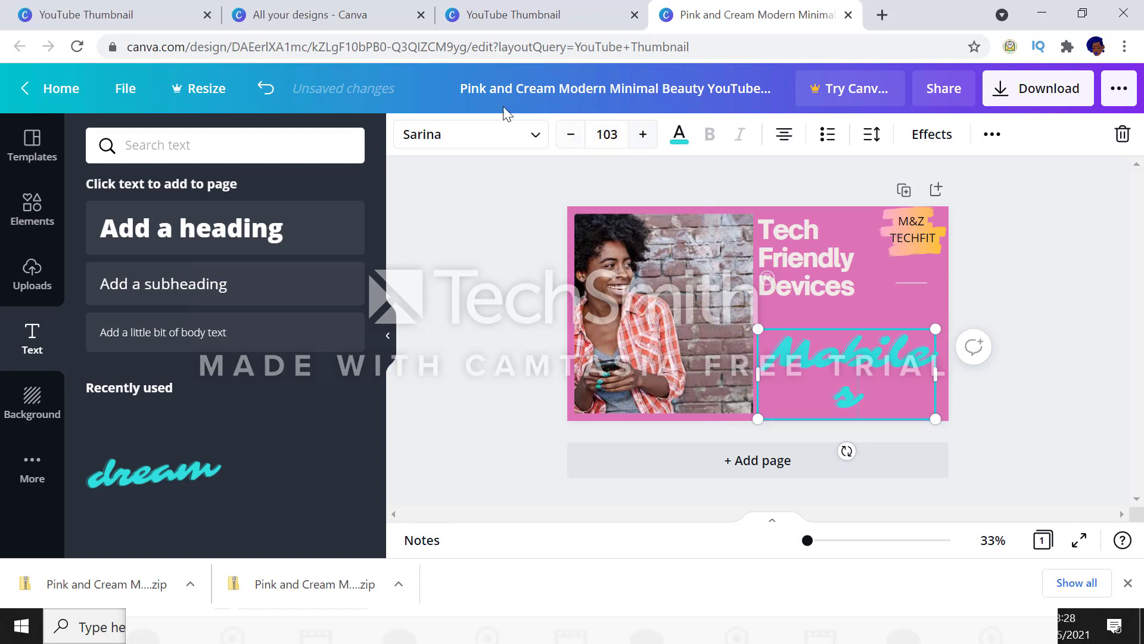
click(573, 137)
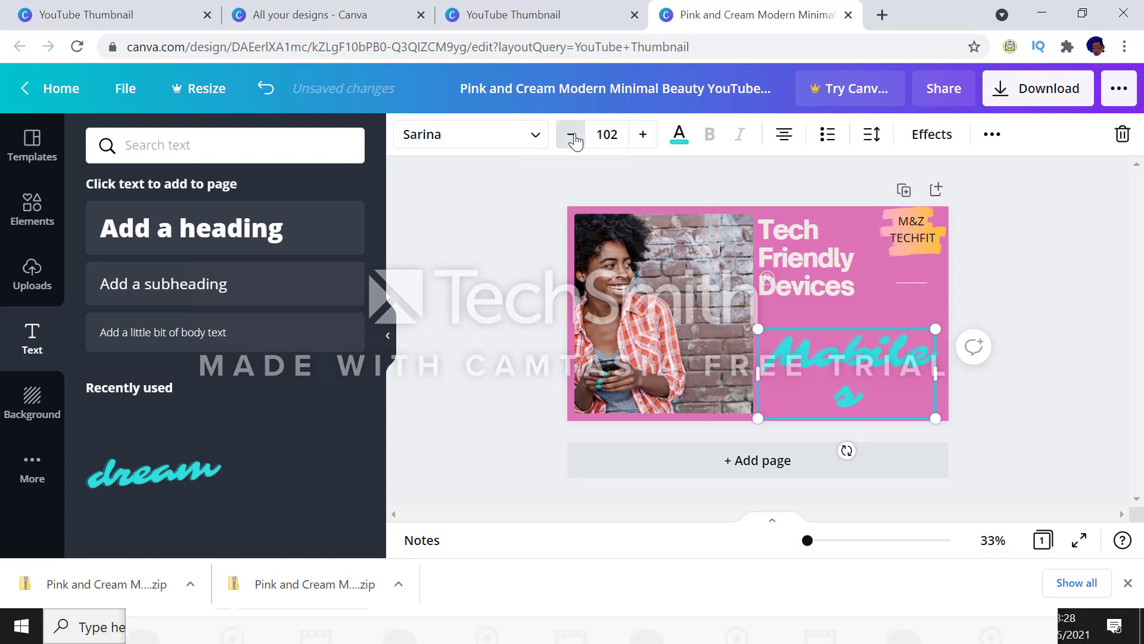
click(573, 137)
click(573, 137)
click(574, 137)
click(573, 137)
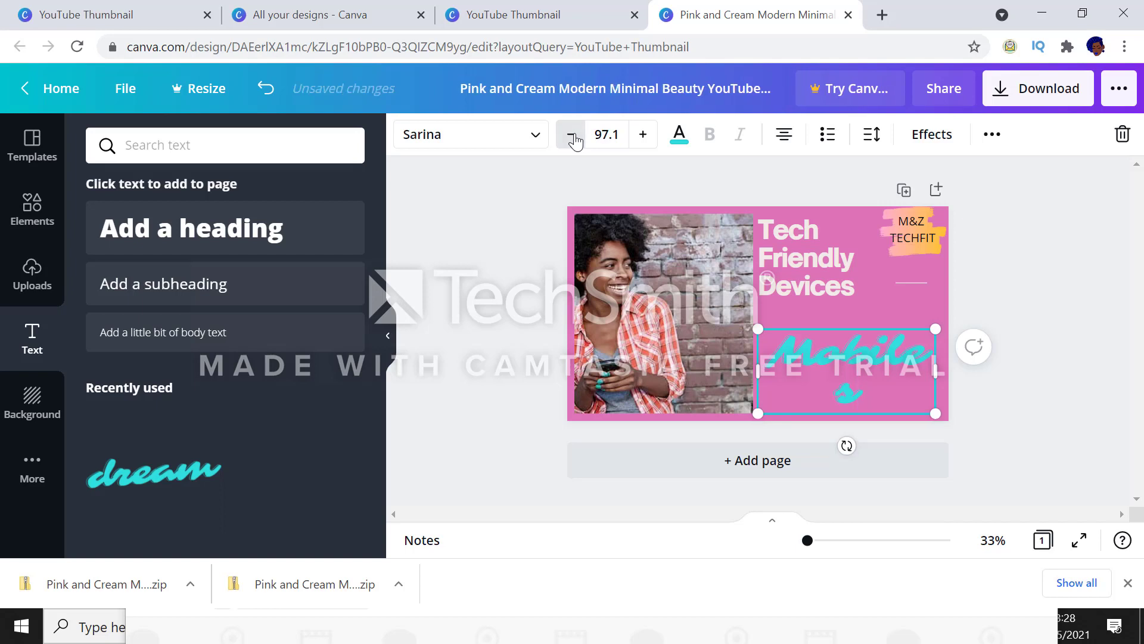
click(573, 137)
click(573, 137)
click(574, 137)
click(573, 137)
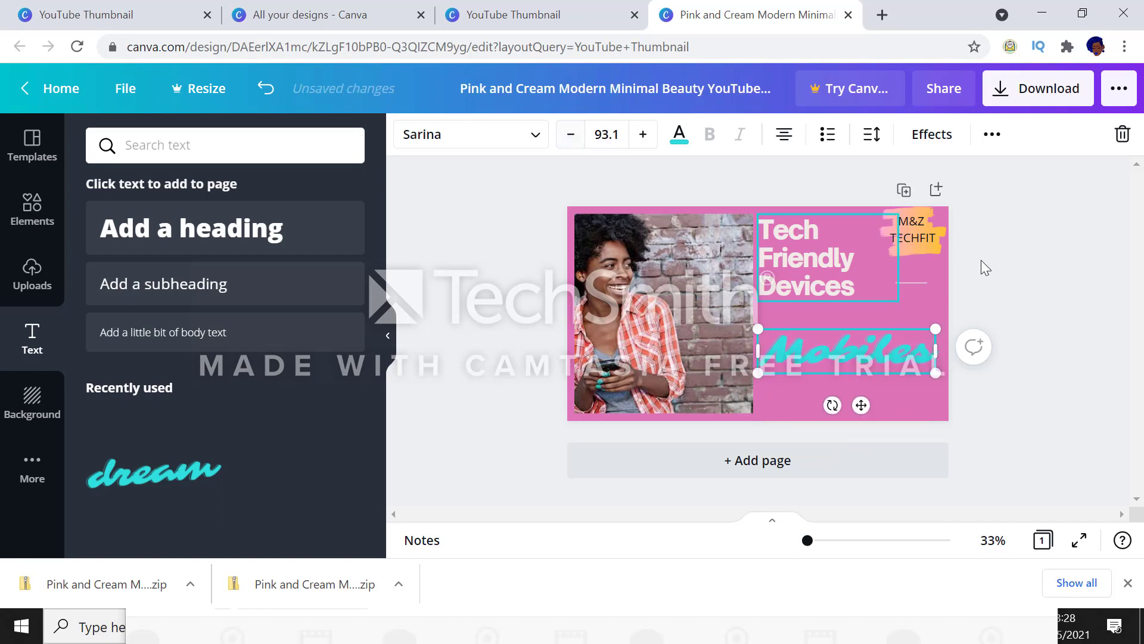
Add 'Devices' on a second line under Mobiles.
click(880, 393)
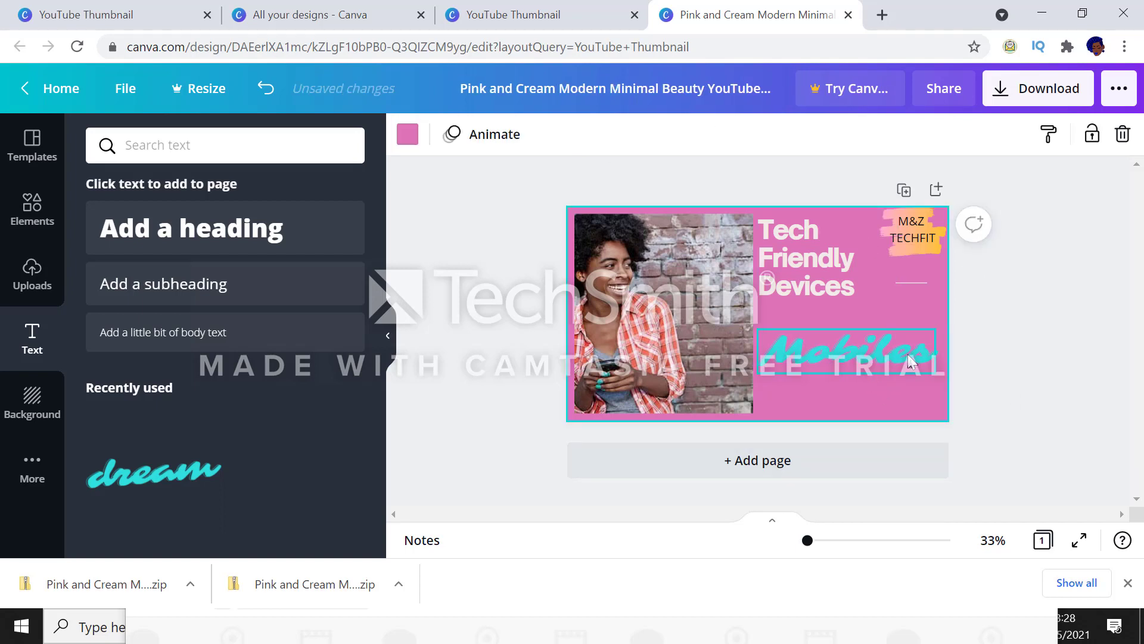
click(928, 347)
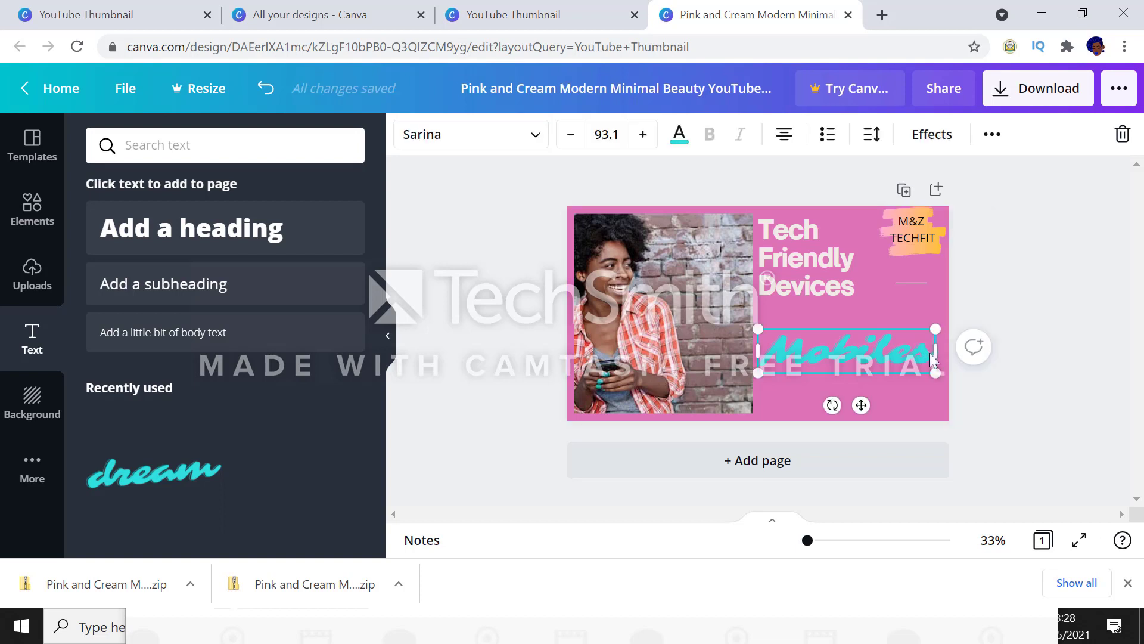
key(Return)
text(Devic)
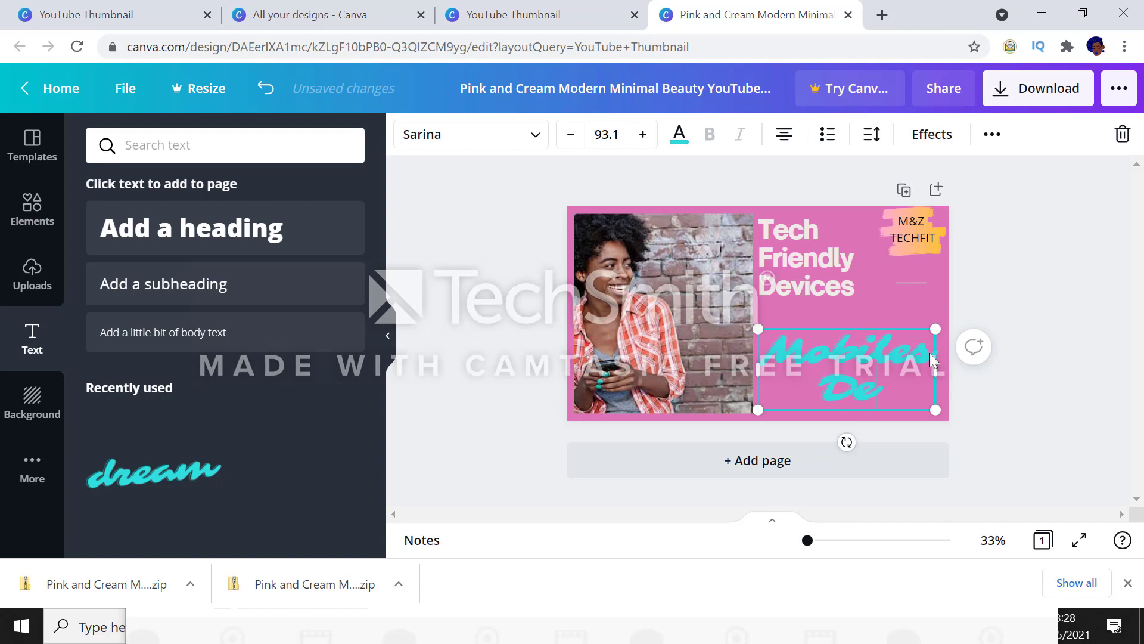
text(es)
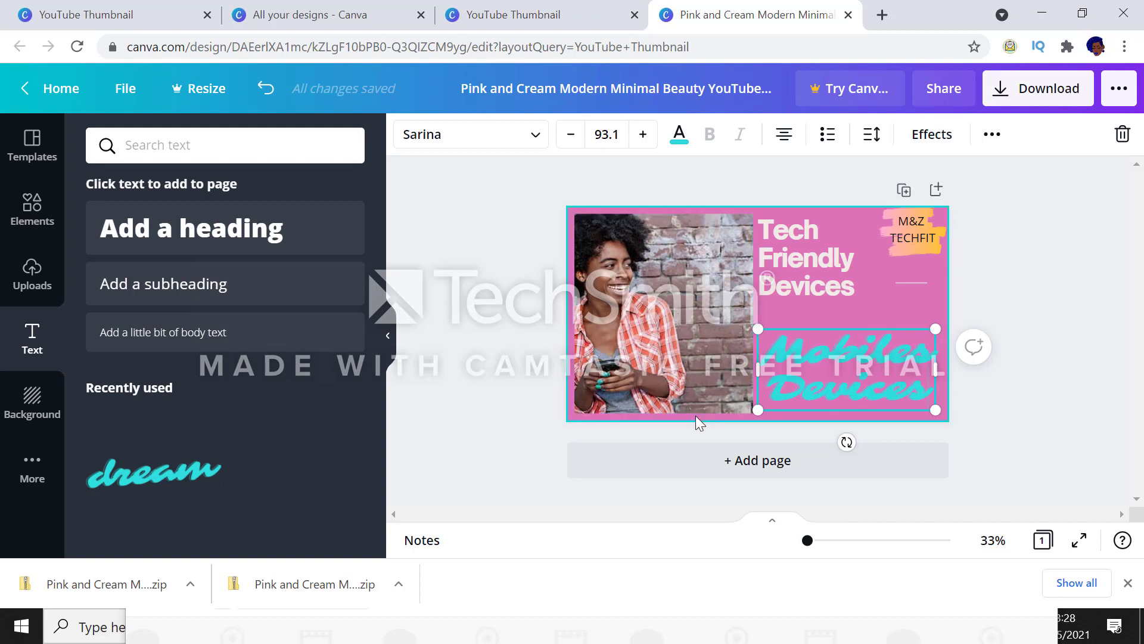
Apply the Festive filter to the brick-wall photo after briefly trying Epic.
click(1063, 449)
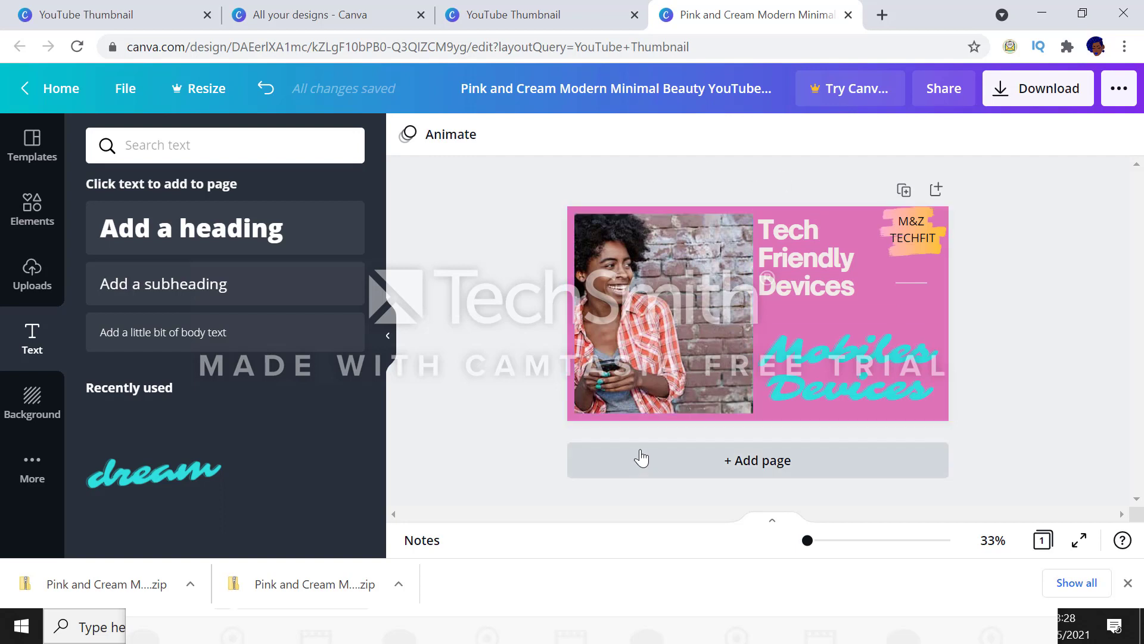
click(658, 318)
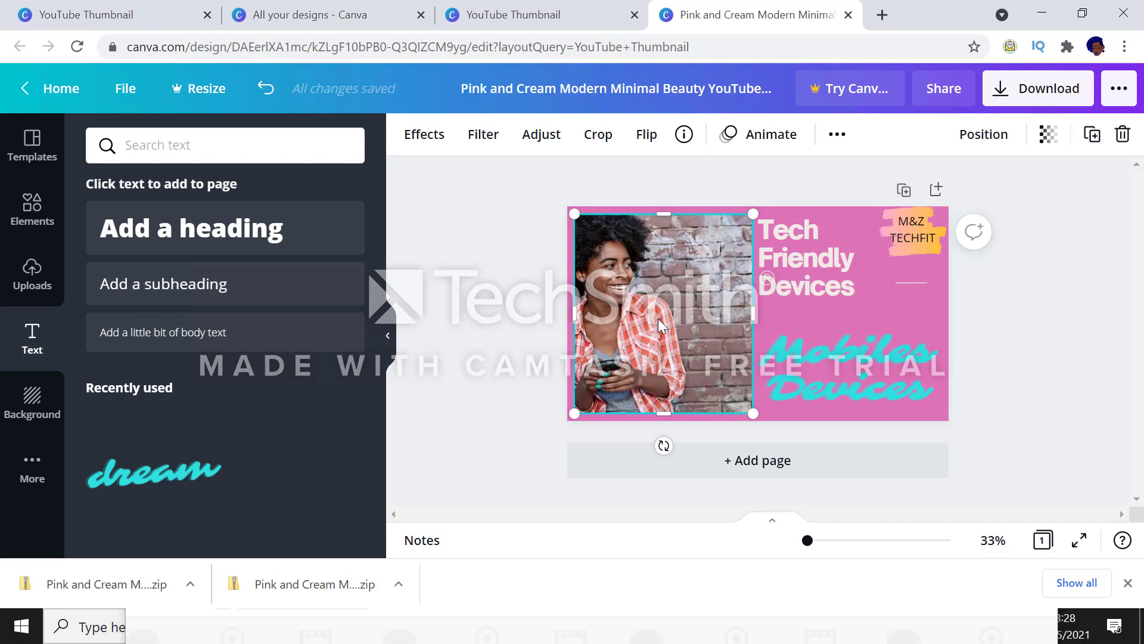
click(478, 136)
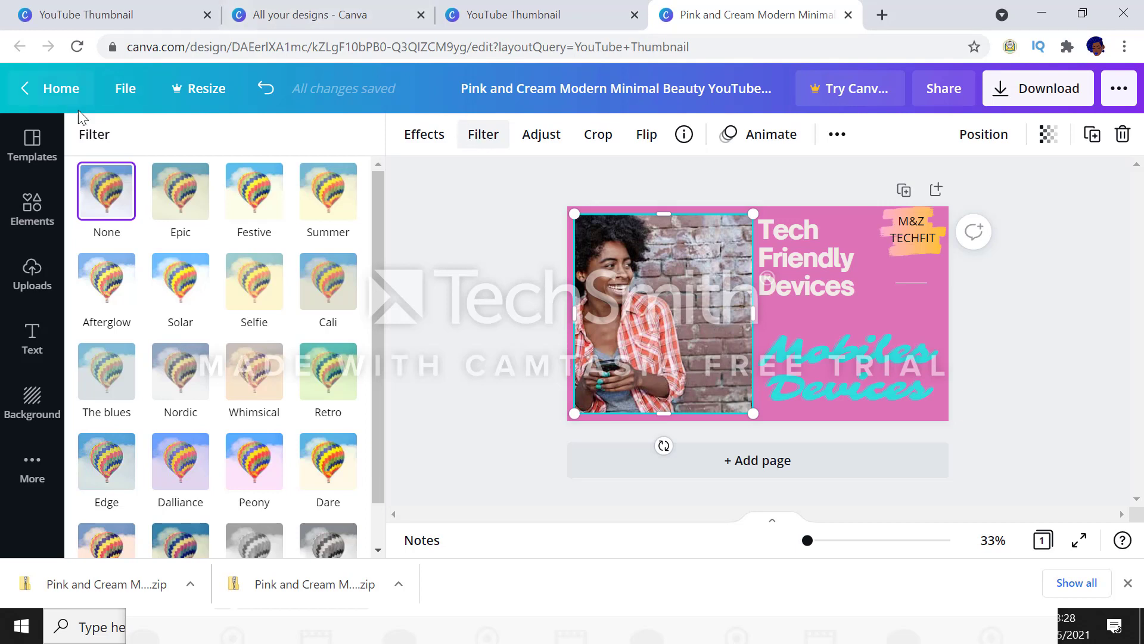
click(177, 190)
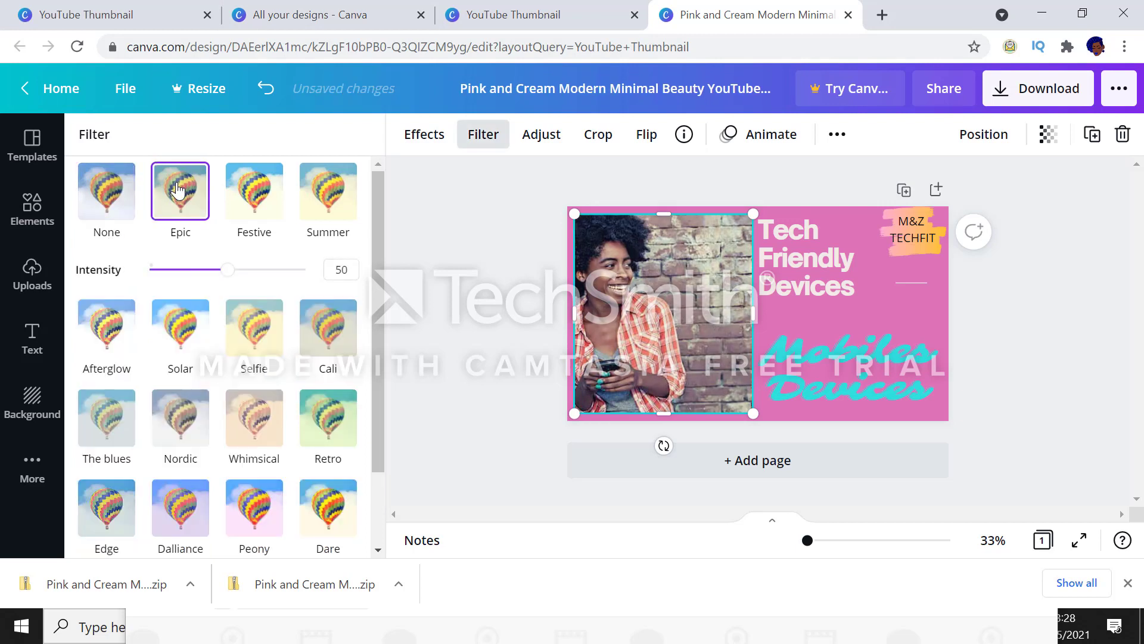
click(244, 193)
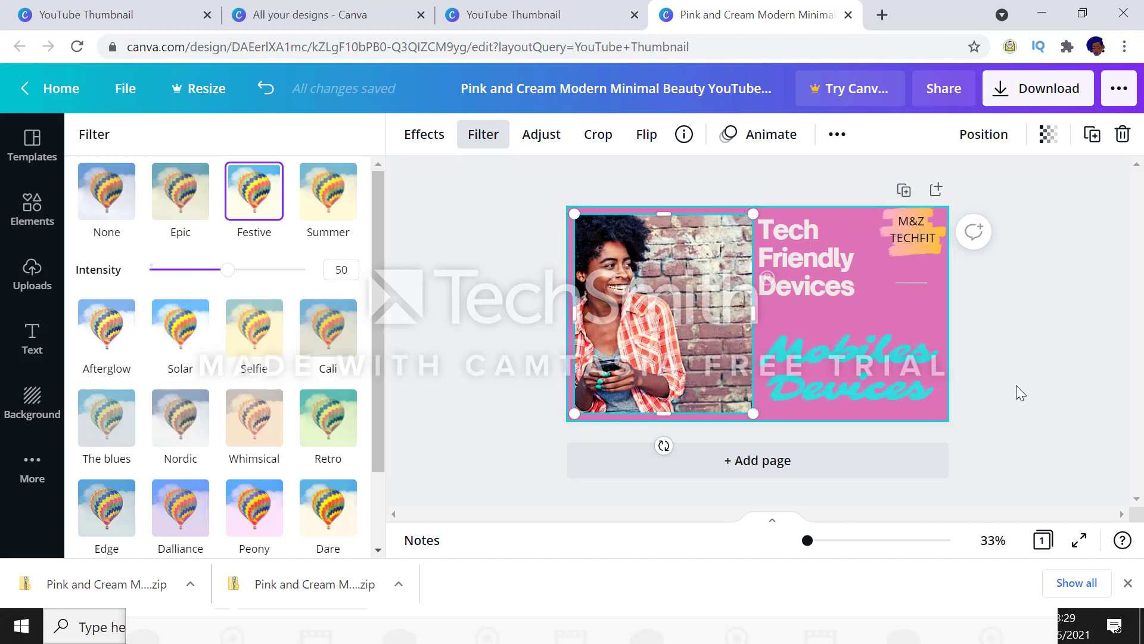
key(Escape)
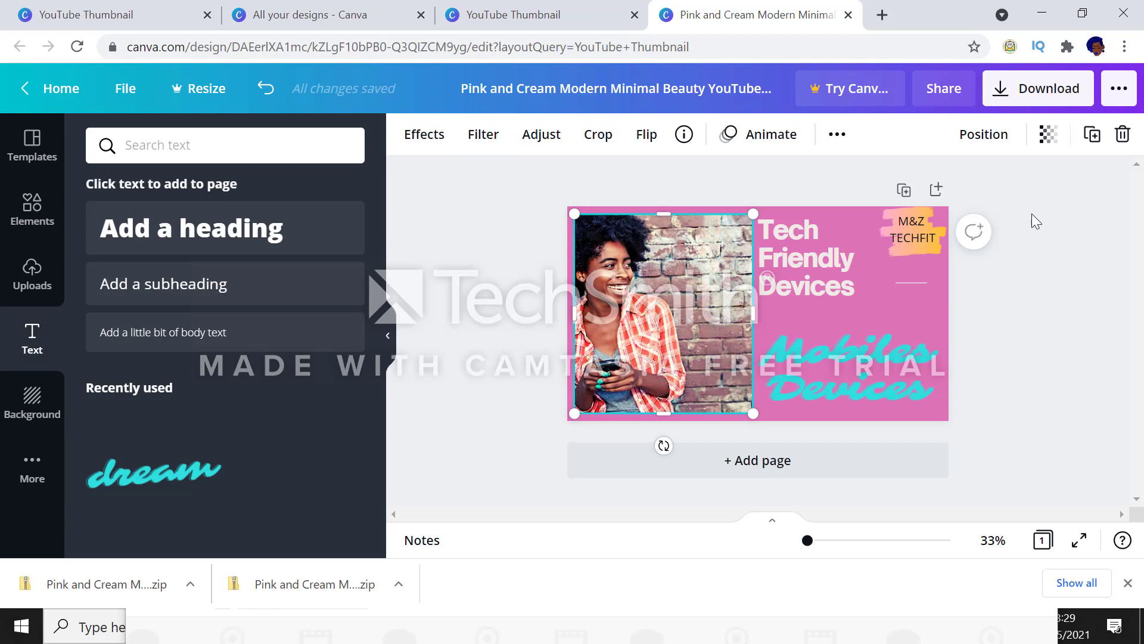
Open the Download panel, which shows PNG at 1280 × 720 px.
click(1034, 258)
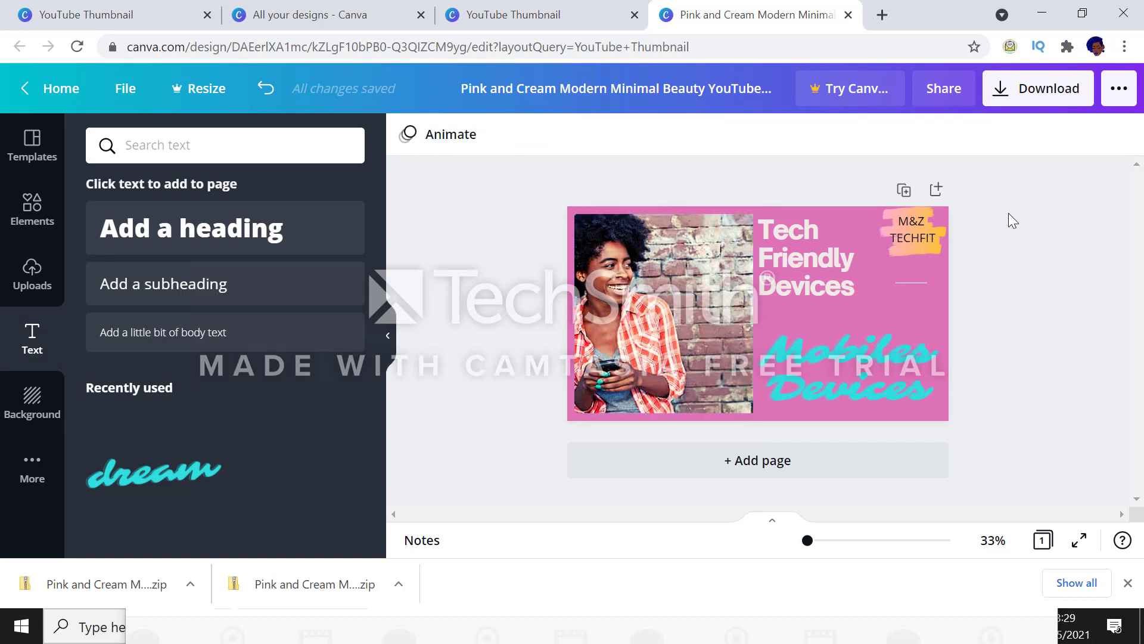
click(1032, 95)
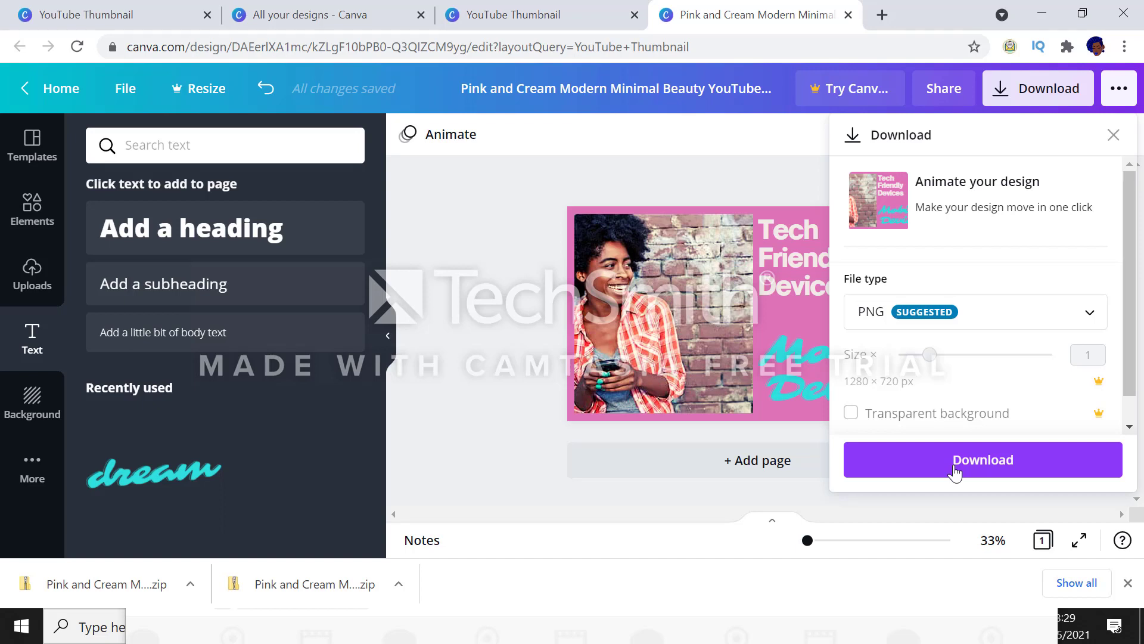
Download the thumbnail as a PNG and close the 'Design downloaded!' message.
click(955, 471)
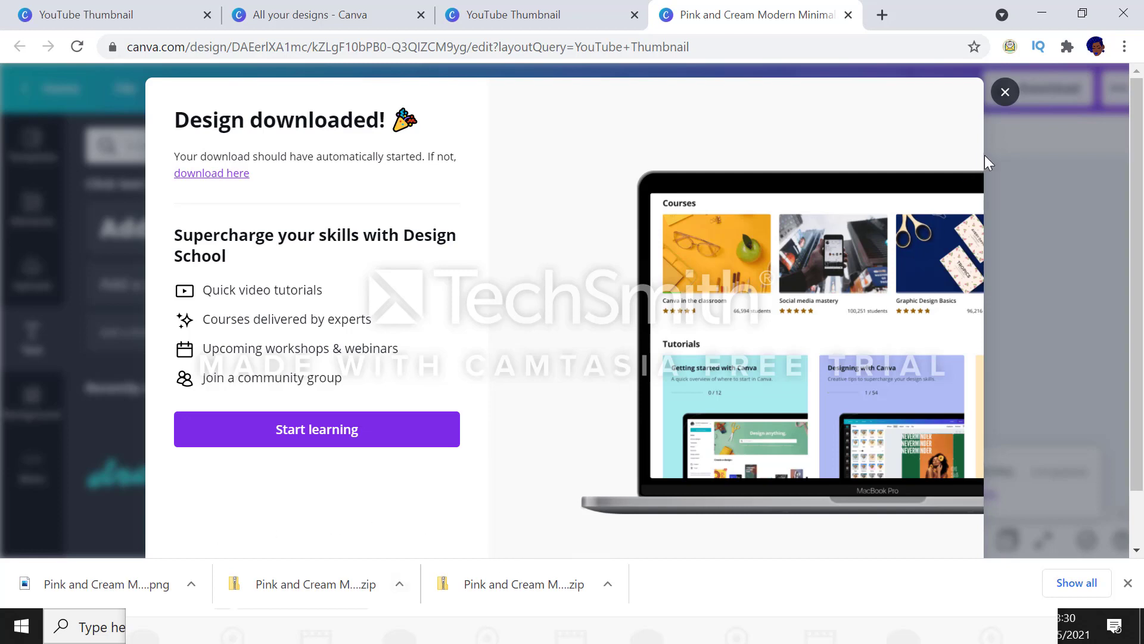
click(1005, 93)
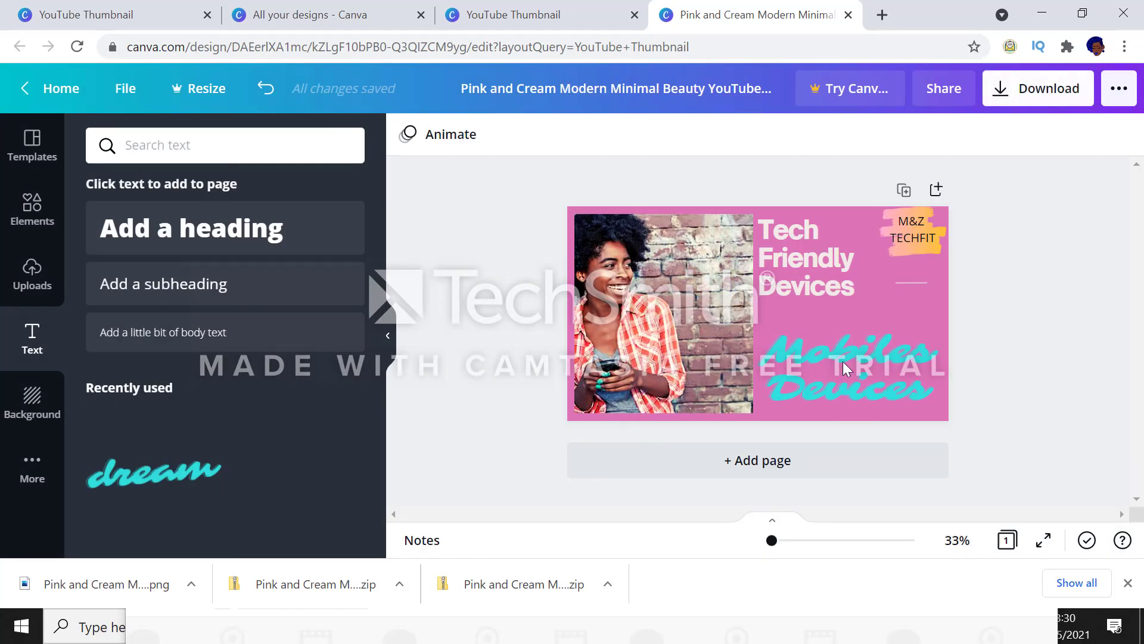